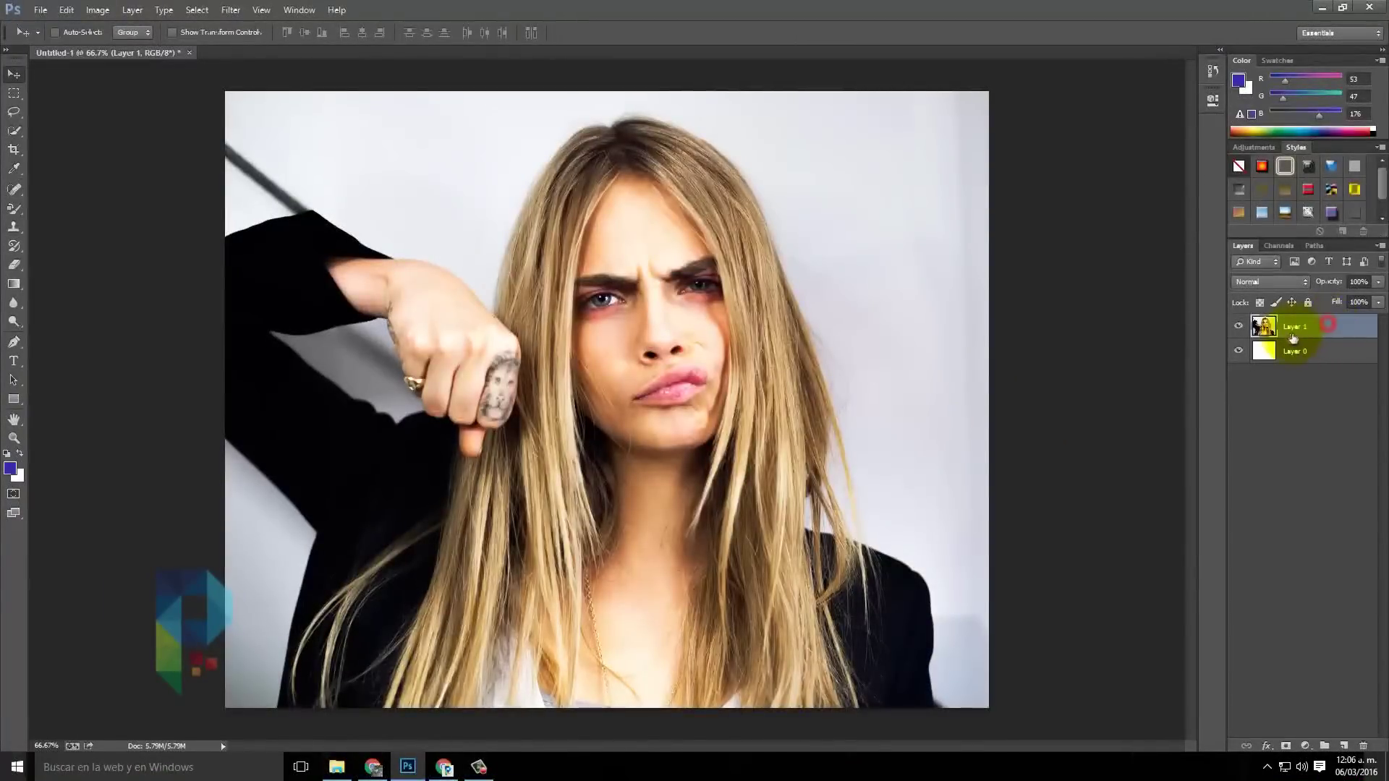
Convert Layer 1 to a Smart Object from its Layers panel context menu
right_click(1328, 335)
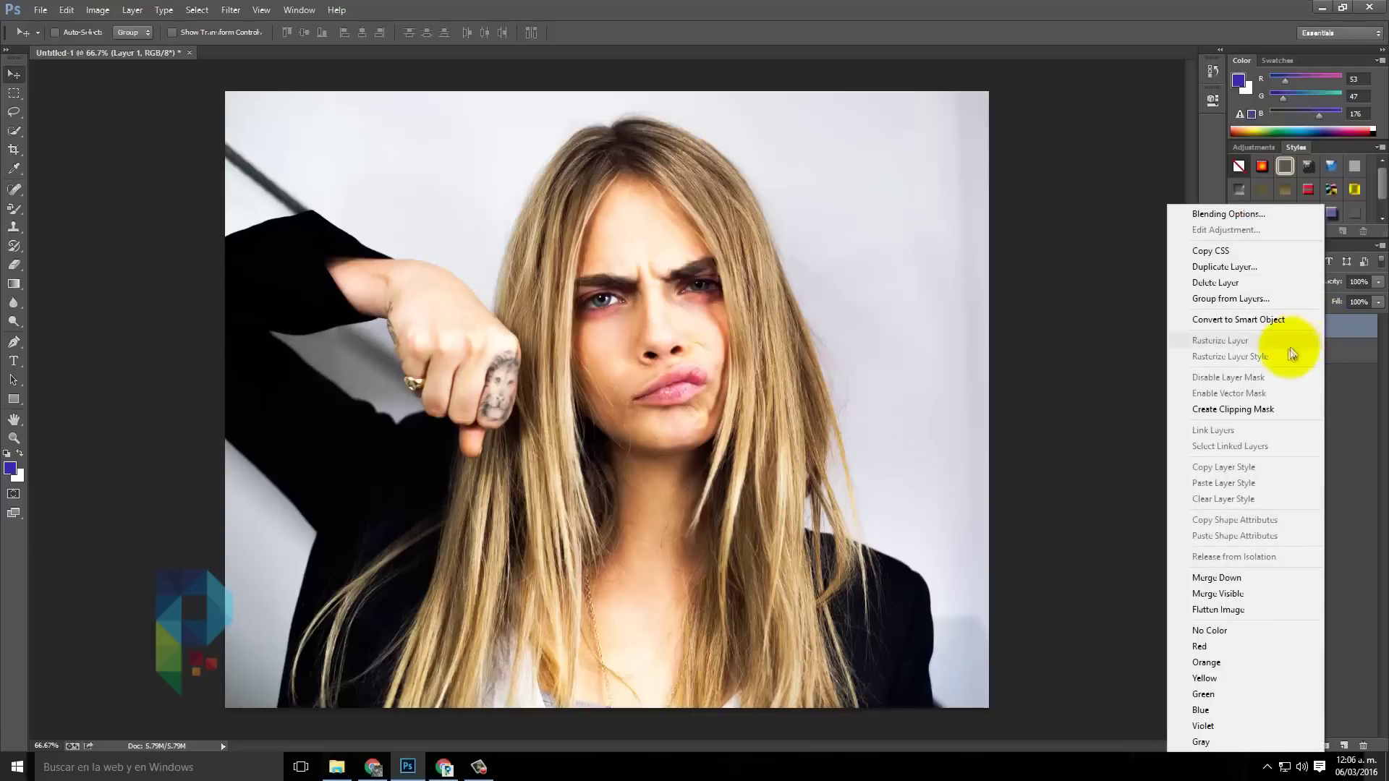
left_click(1256, 324)
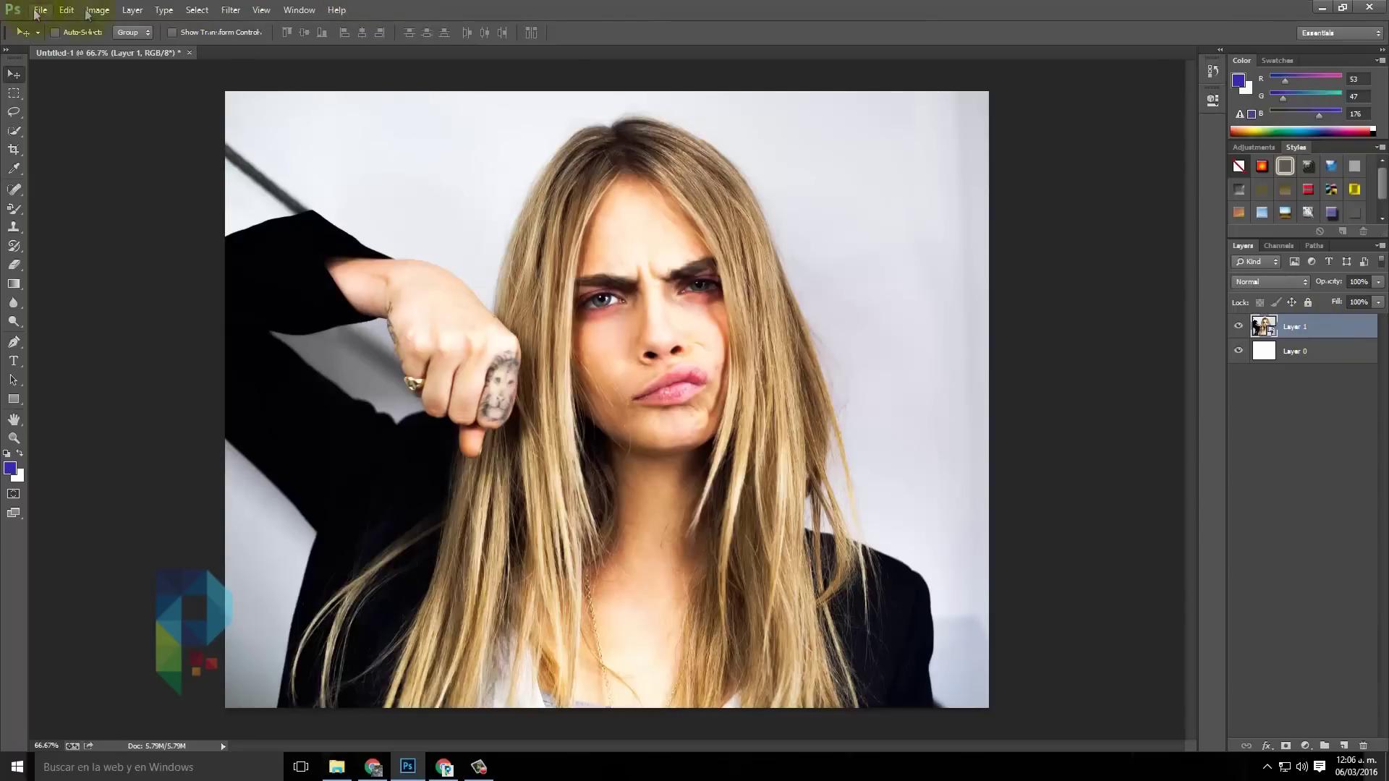
left_click(236, 16)
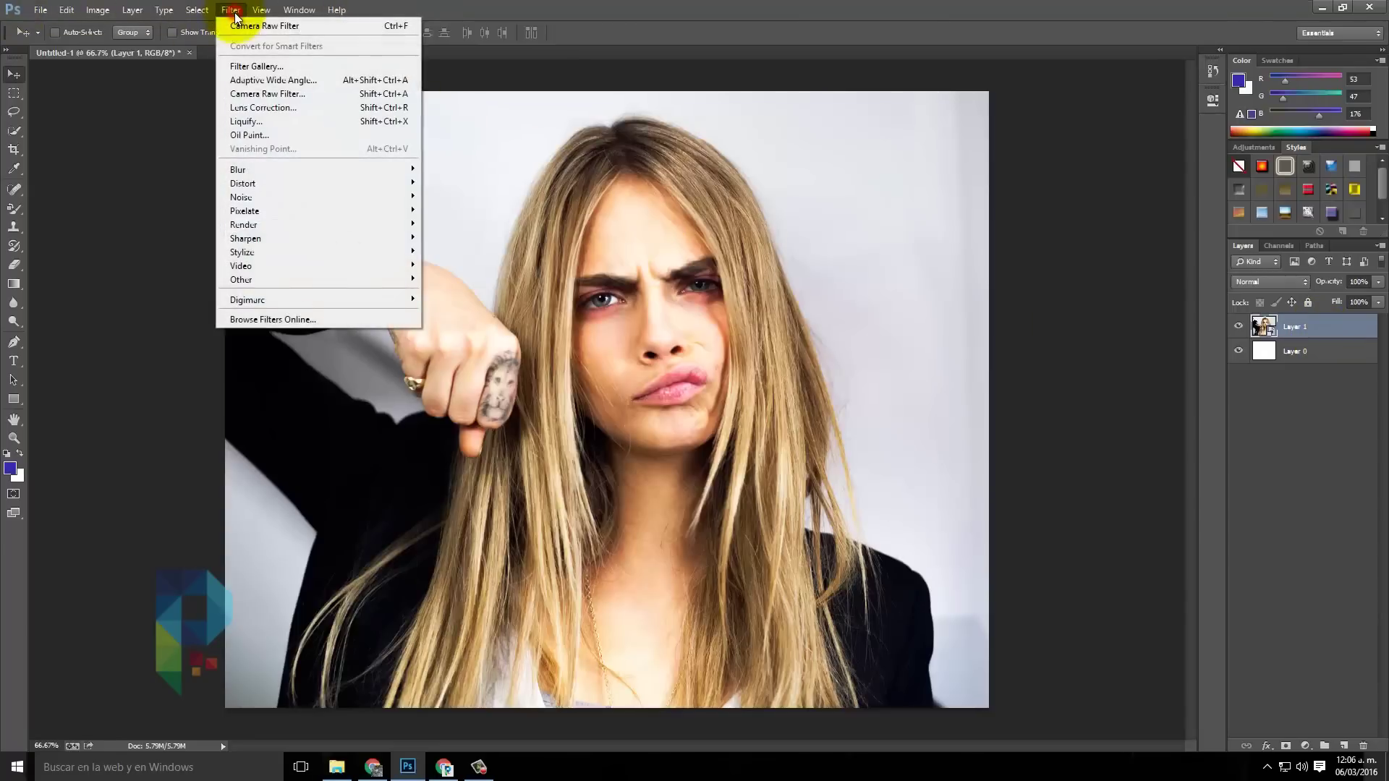
Launch the Camera Raw Filter on the smart-object portrait layer
left_click(288, 91)
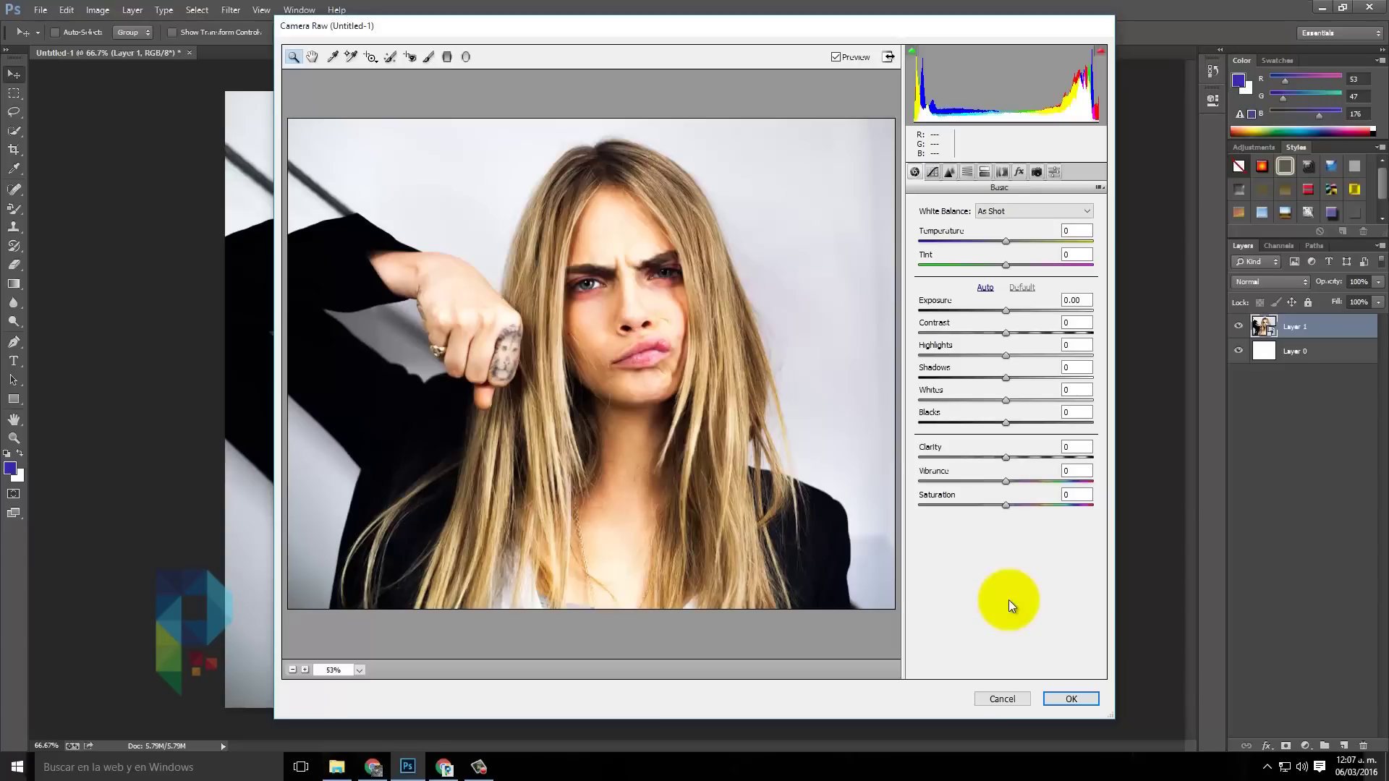
left_click(467, 56)
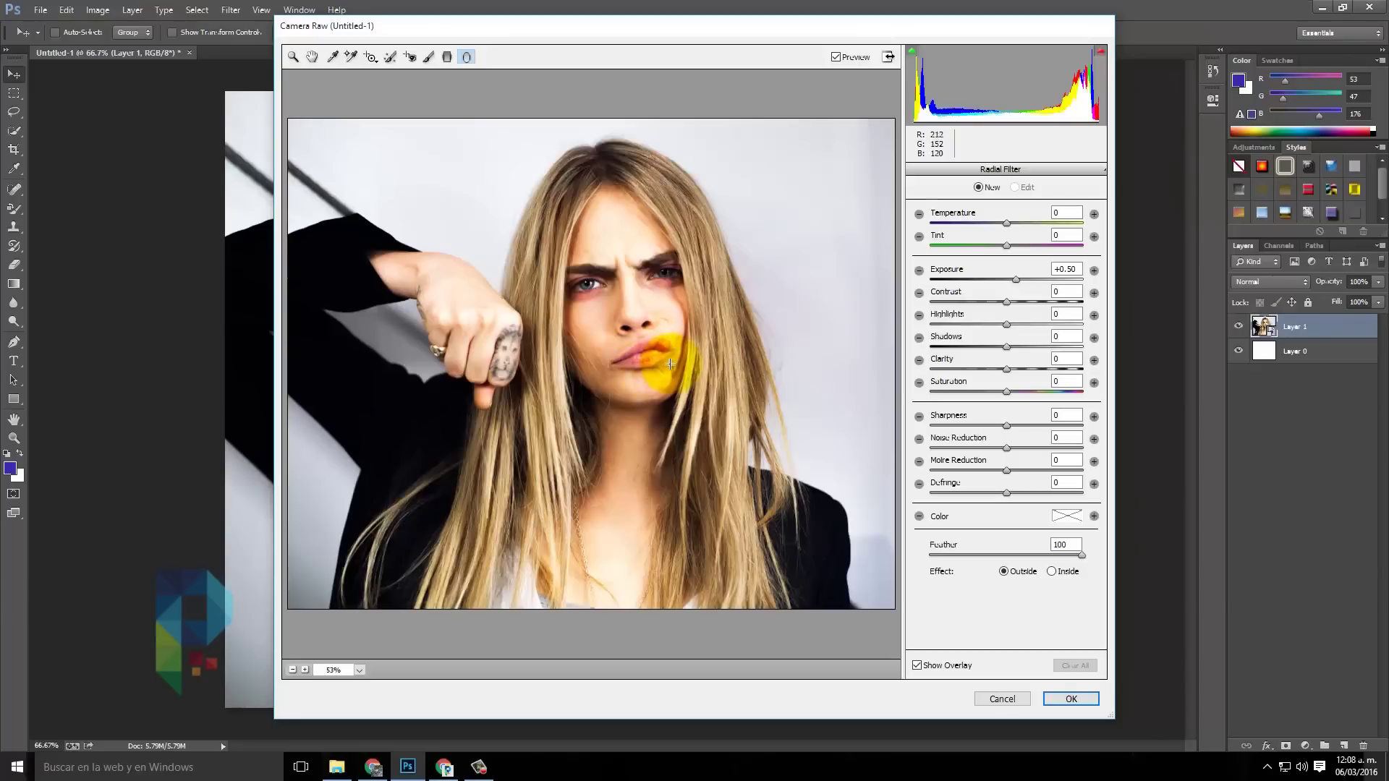
Draw a radial filter oval from the nose outward around the face and hair
left_click_drag(632, 316, 669, 339)
left_click_drag(598, 270, 517, 168)
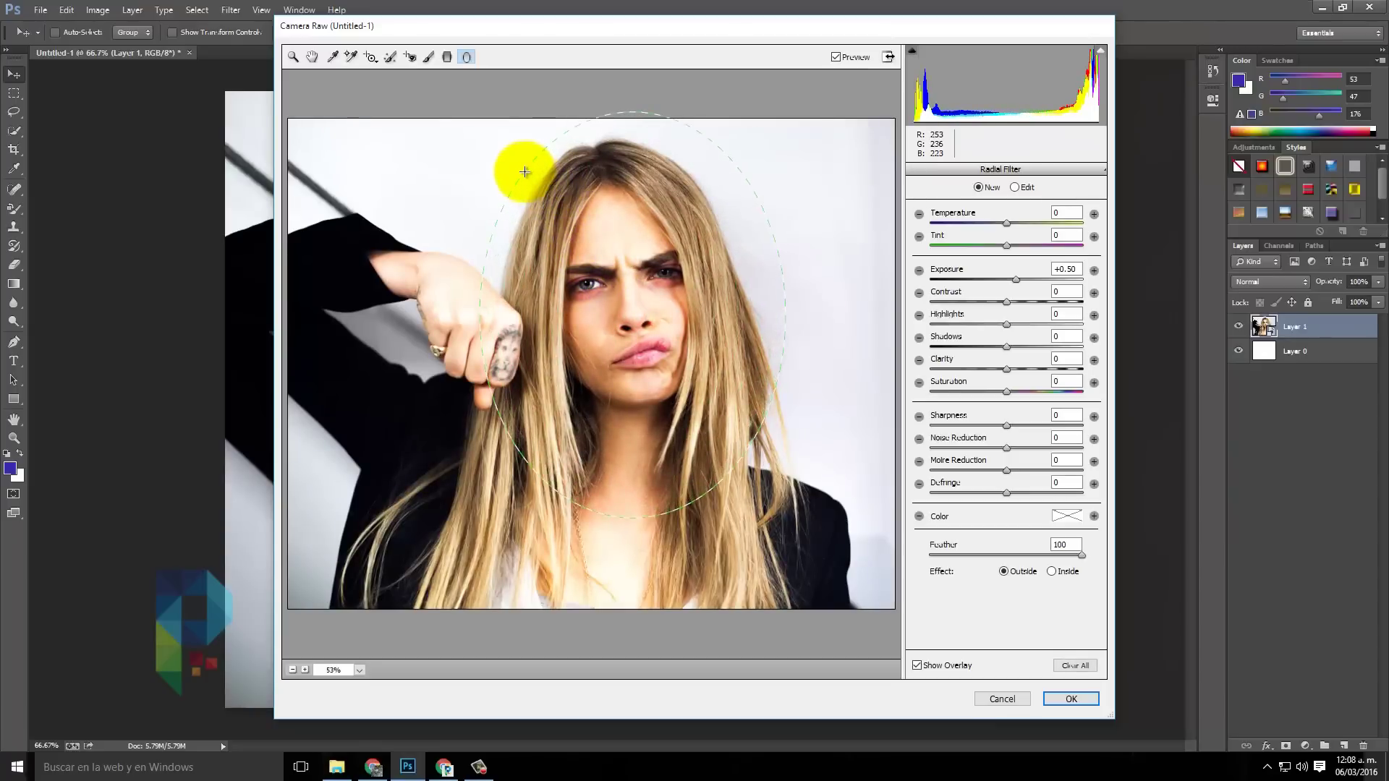
left_click_drag(517, 168, 515, 167)
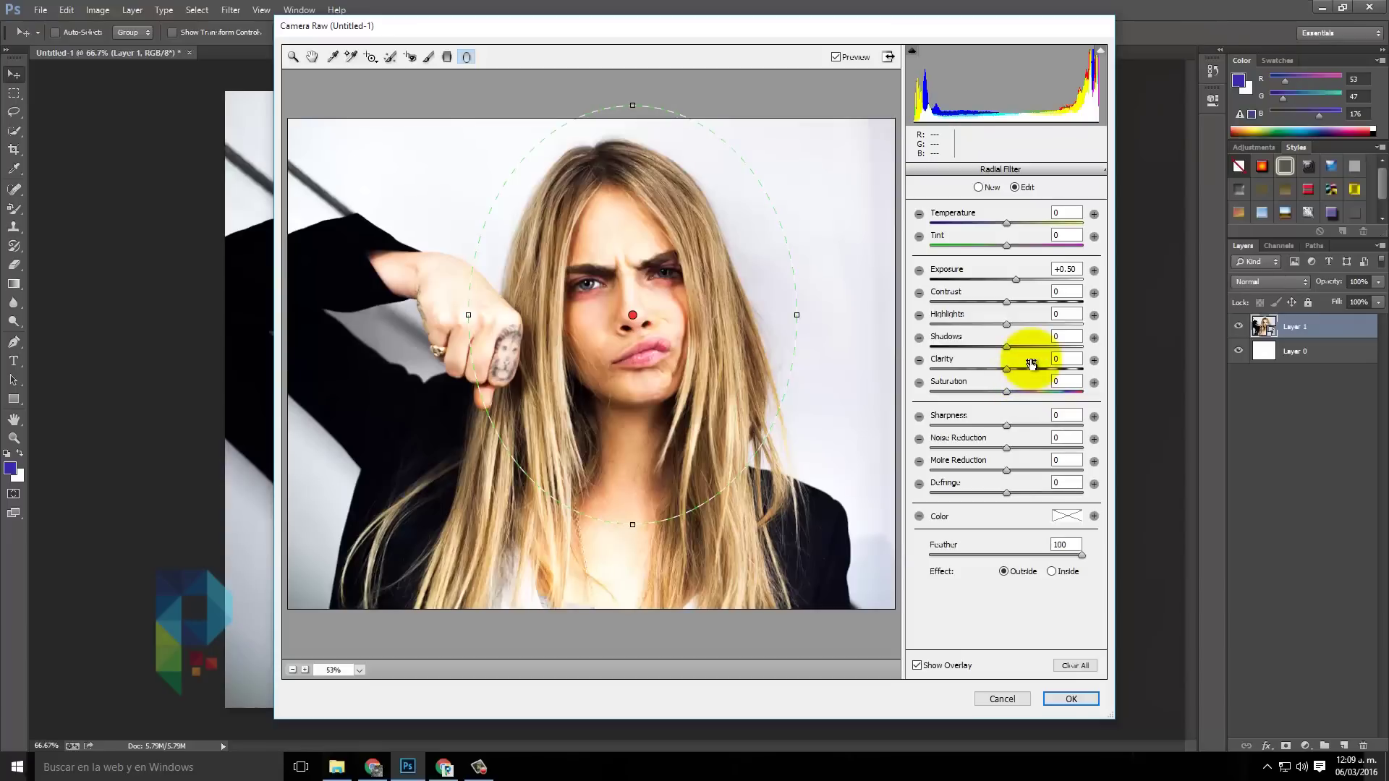
left_click_drag(1006, 222, 977, 224)
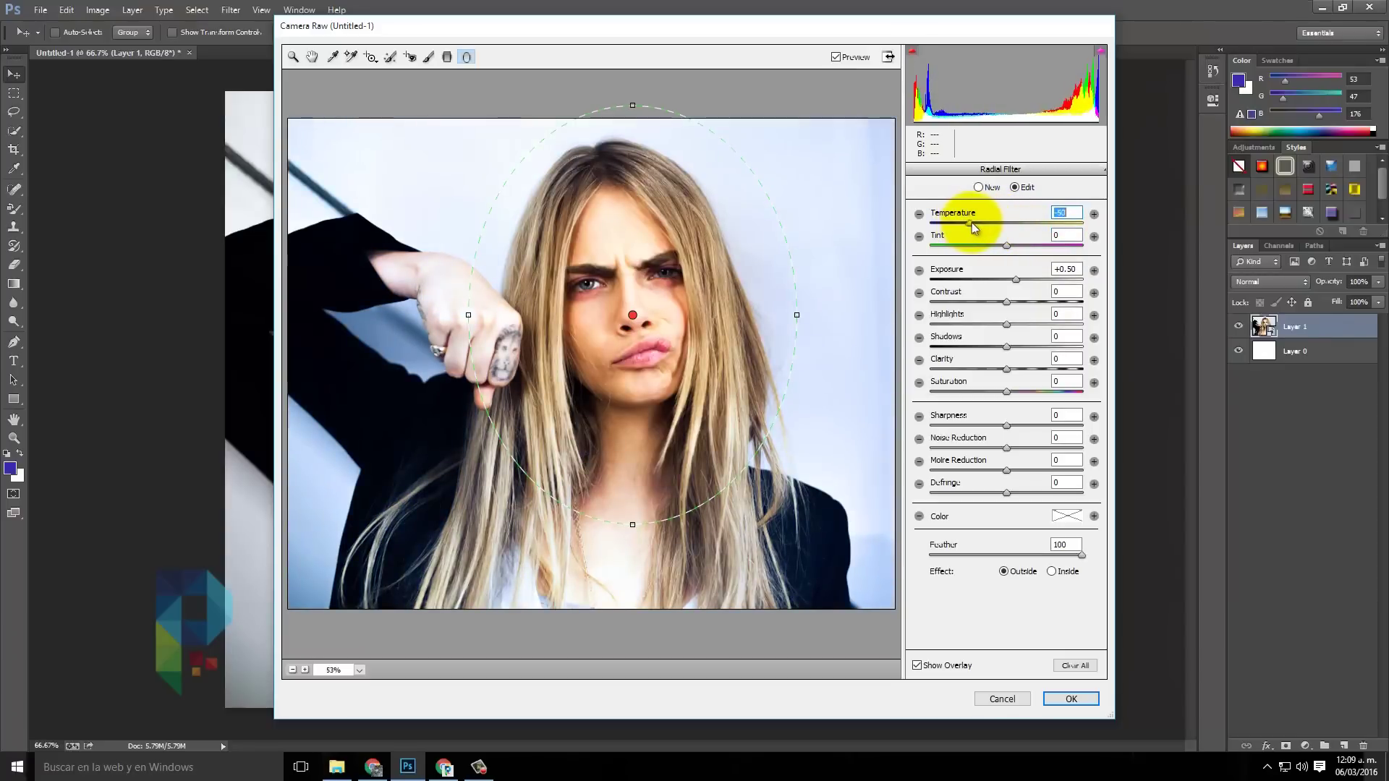
Set Temperature -44, Tint -32, Exposure -2.80, Contrast +30, Highlights +14, Shadows +6, Clarity +100, Saturation +57
left_click_drag(976, 224, 973, 223)
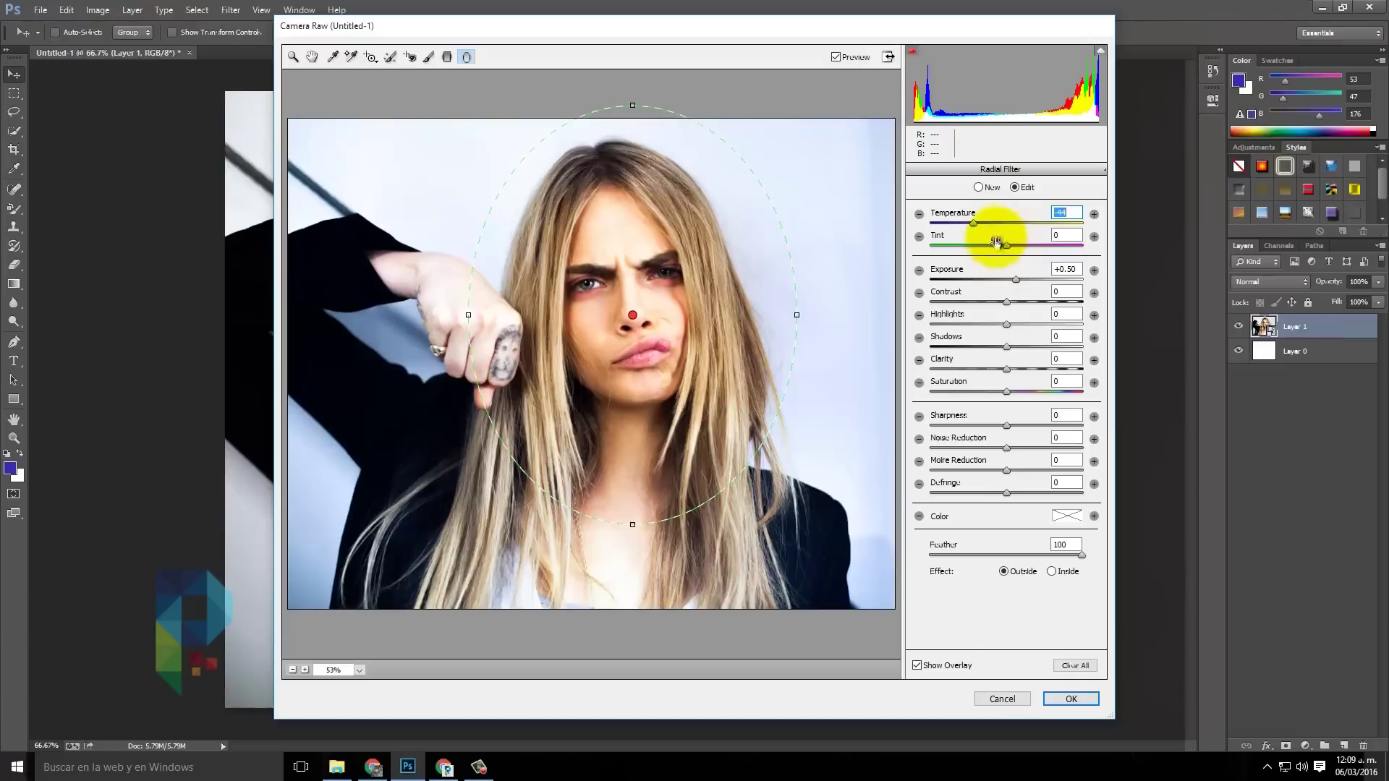
left_click_drag(1014, 280, 991, 281)
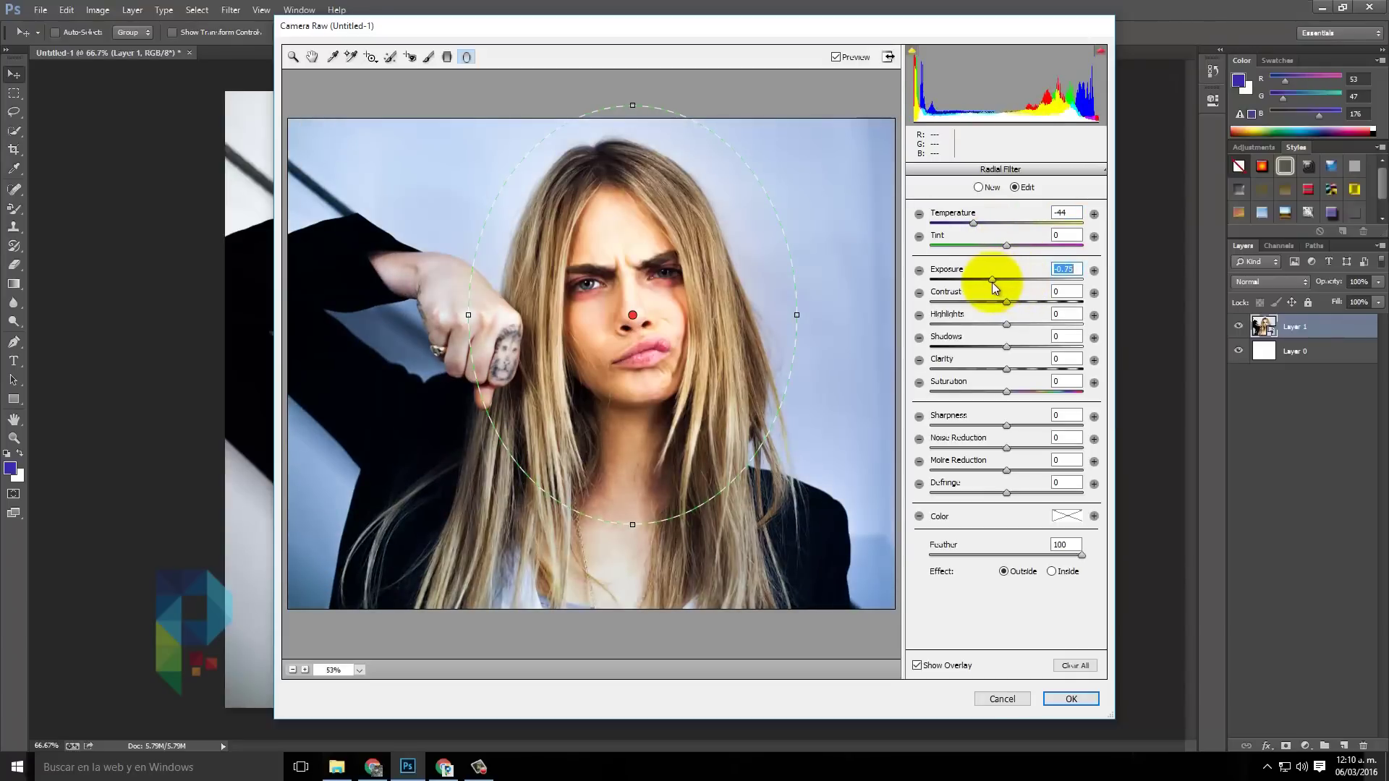
mouse_move(991, 281)
left_mouse_down()
mouse_move(968, 281)
mouse_move(1029, 301)
mouse_move(1008, 369)
mouse_move(1068, 369)
left_mouse_up()
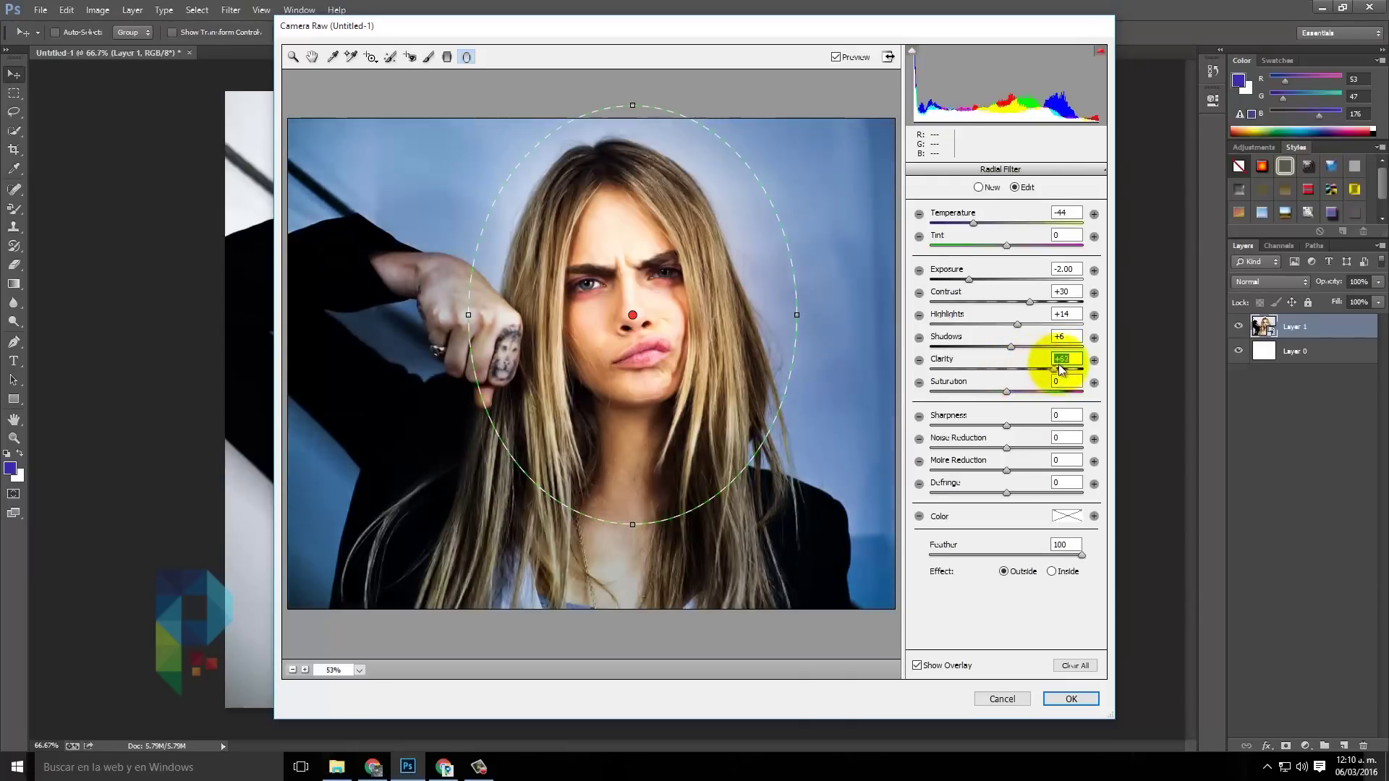
mouse_move(1067, 370)
left_mouse_down()
mouse_move(1017, 369)
mouse_move(1094, 376)
left_mouse_up()
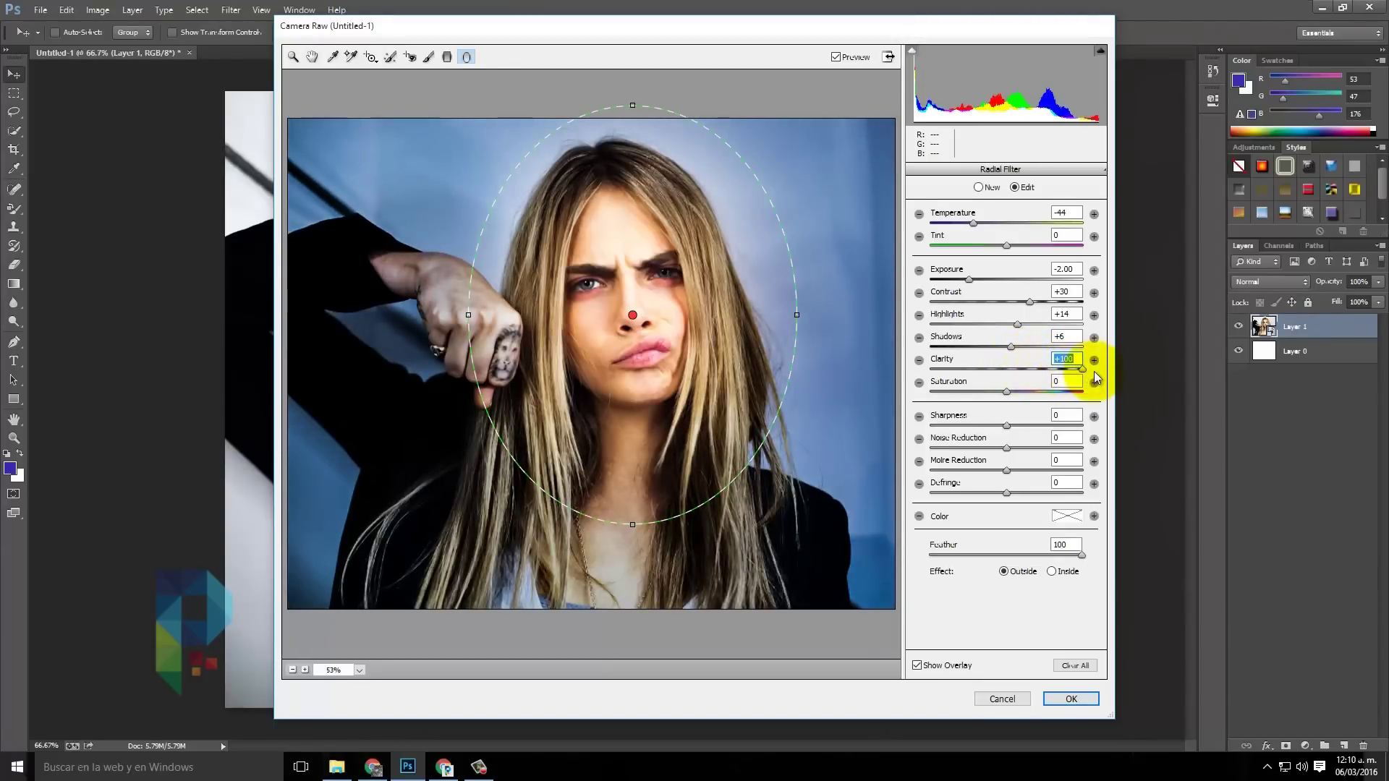
left_click(1005, 394)
left_click_drag(1003, 395, 1048, 392)
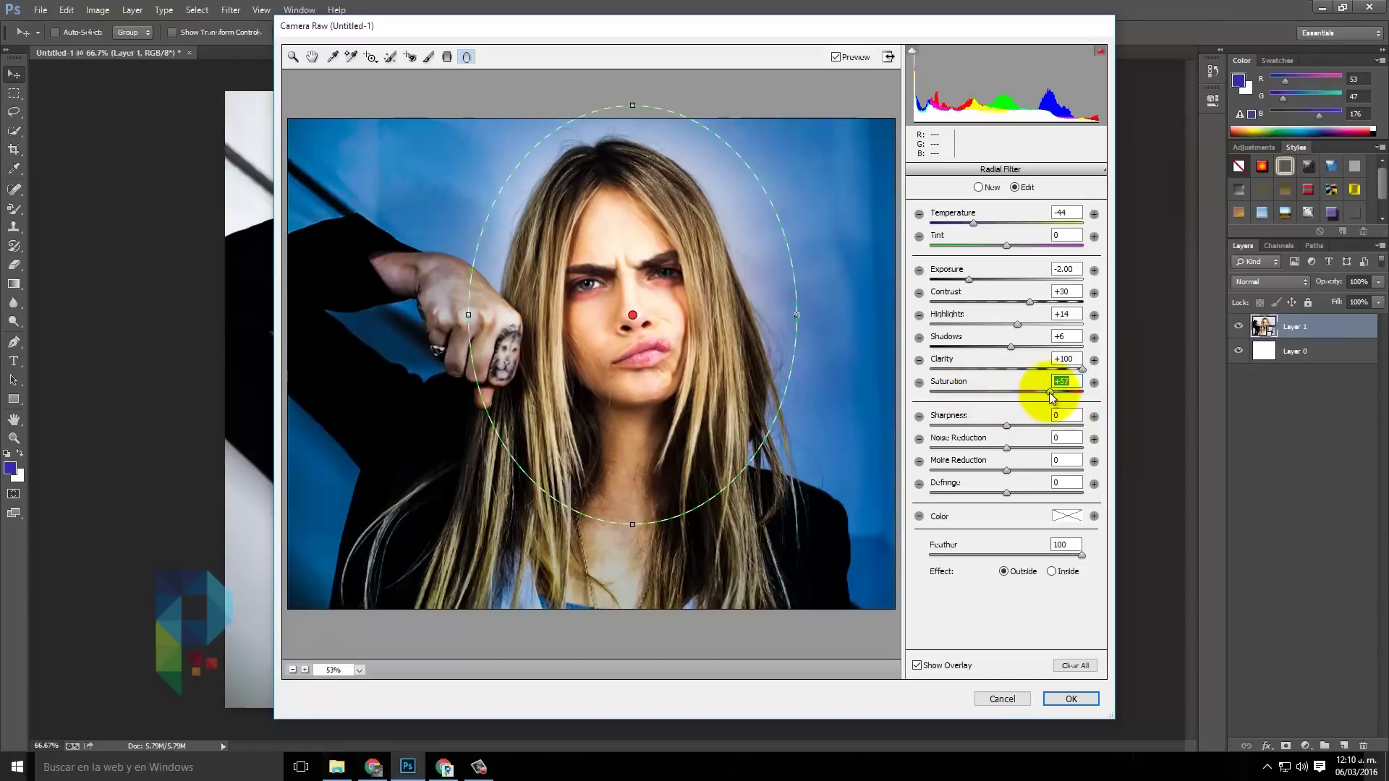
left_click_drag(1005, 246, 981, 246)
left_click_drag(969, 279, 949, 279)
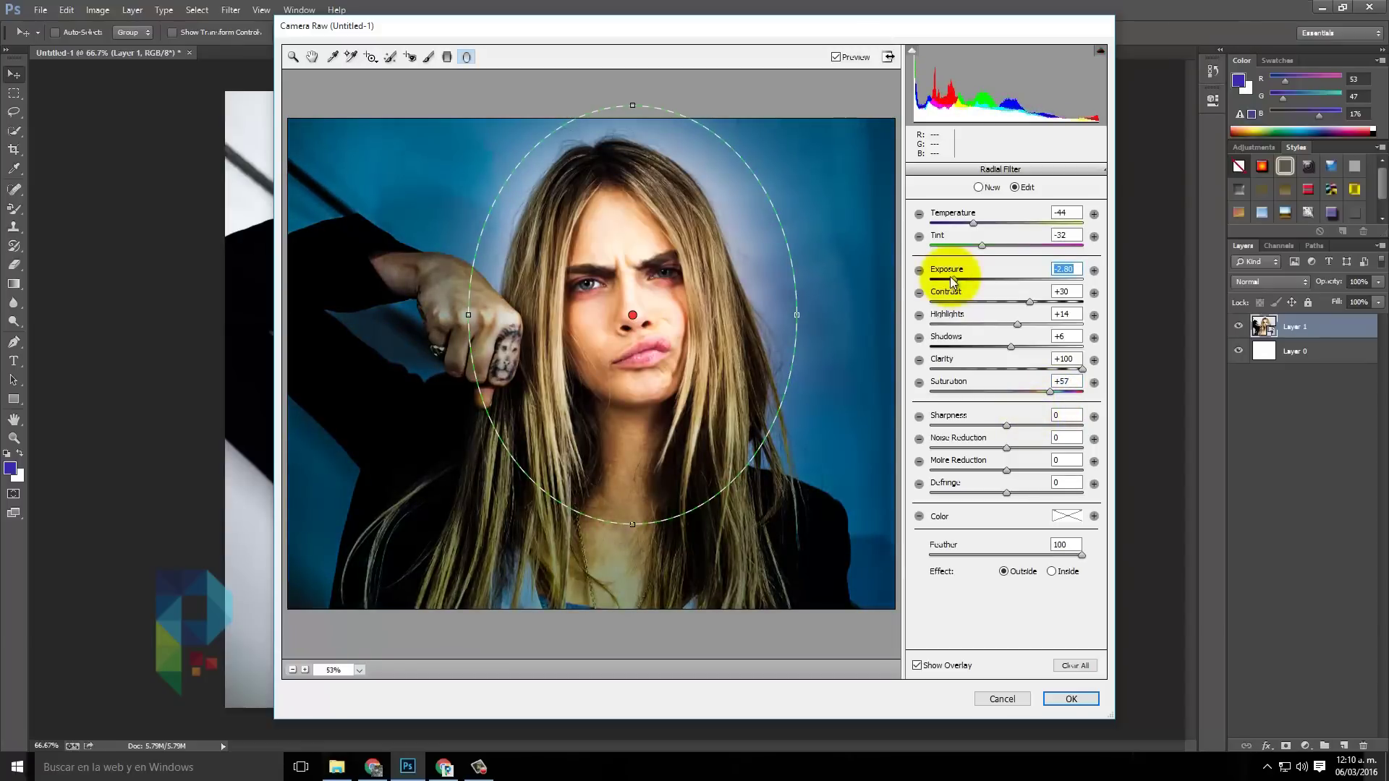
Toggle the preview off and on to compare, then apply the Camera Raw edits
left_click(836, 57)
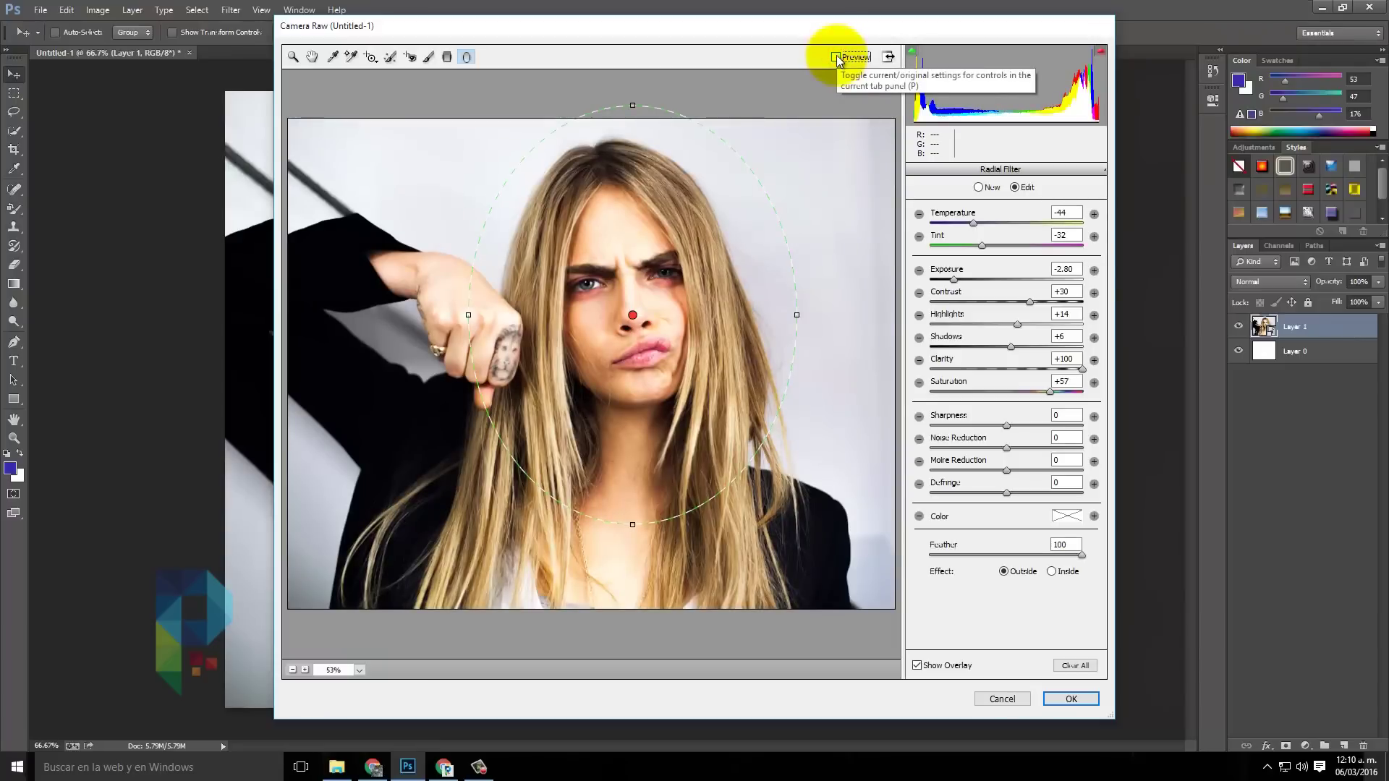
left_click(836, 57)
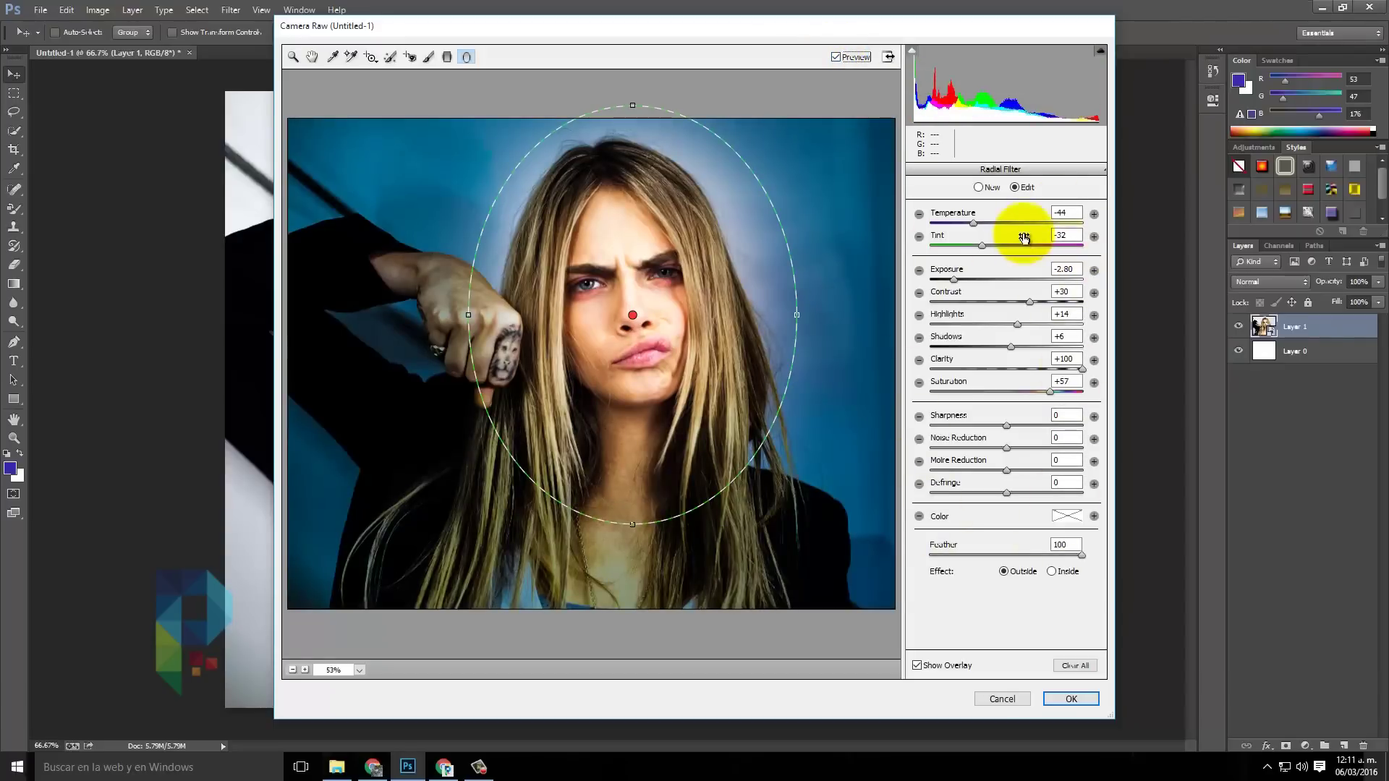
left_click(1070, 699)
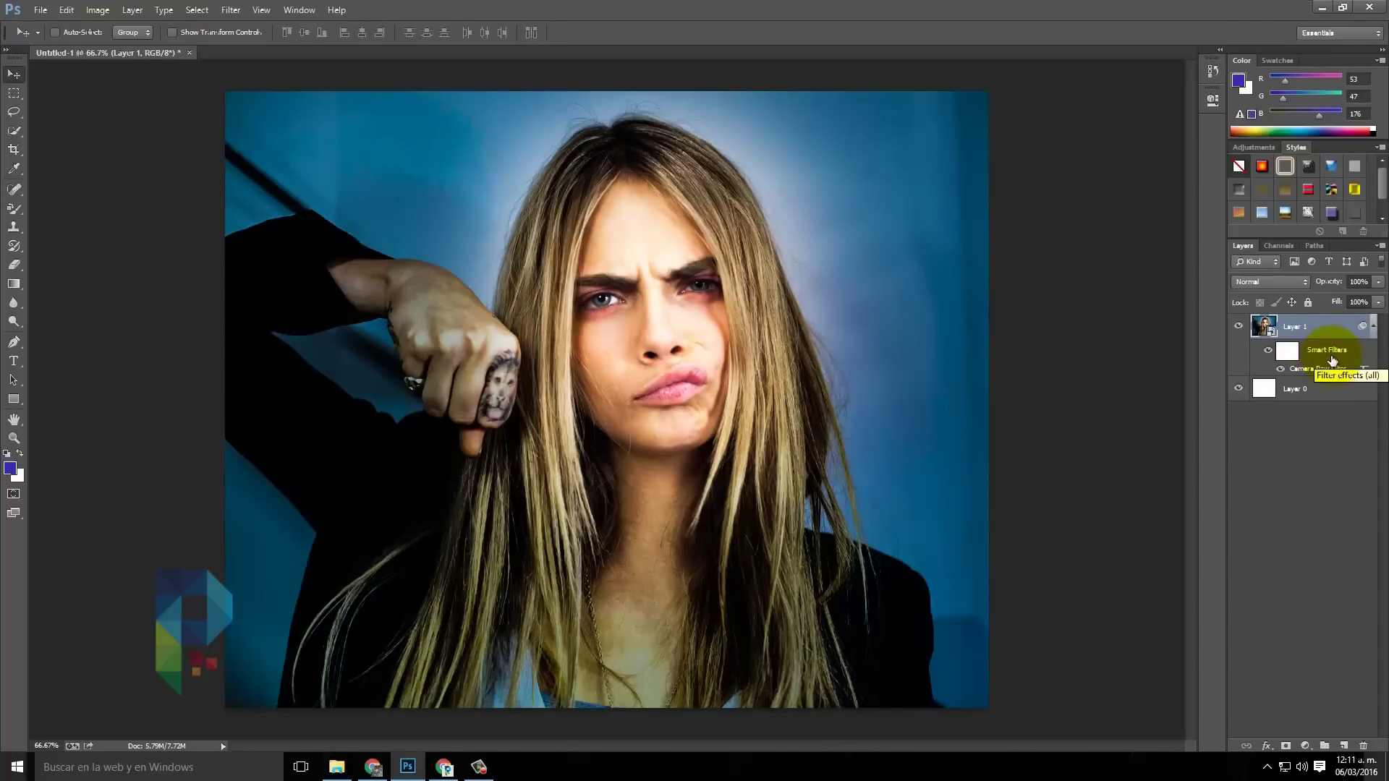
left_click(1269, 351)
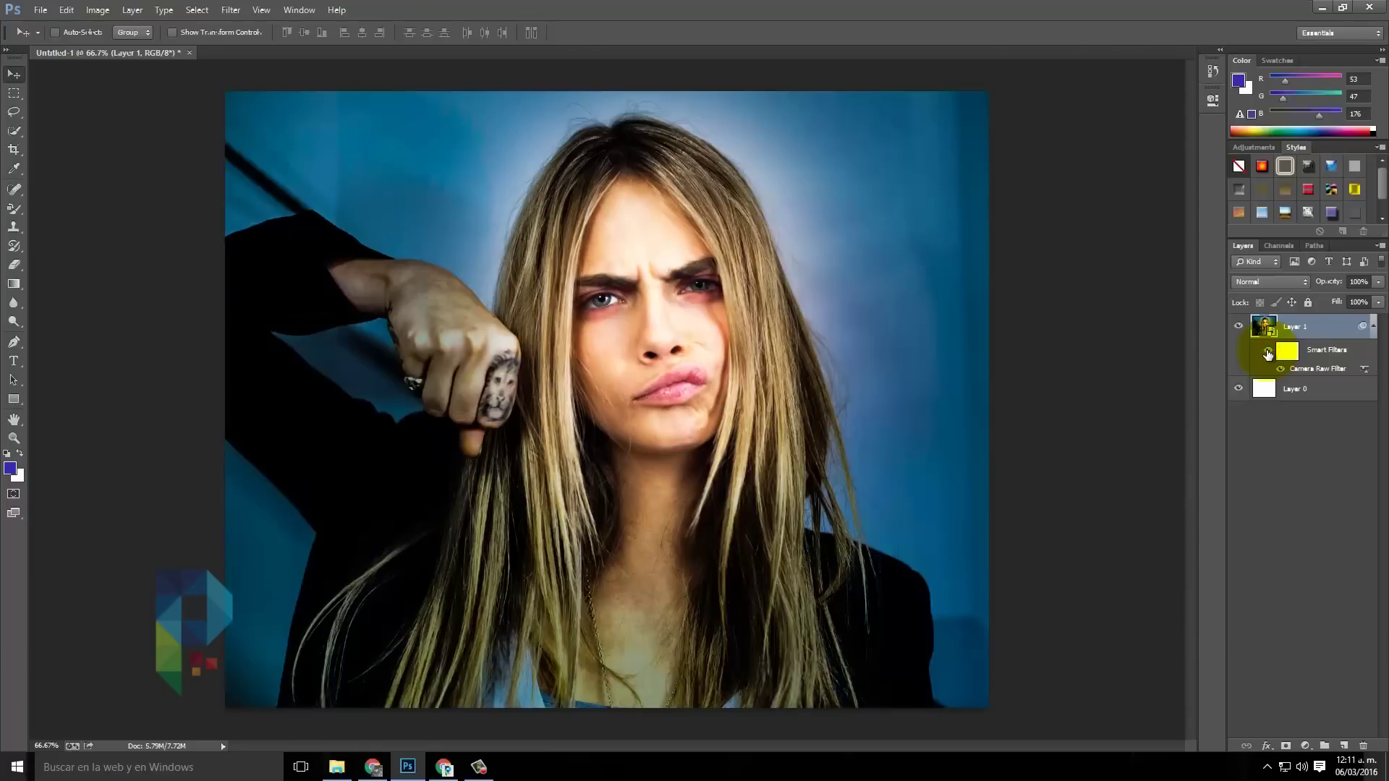
left_click(962, 355)
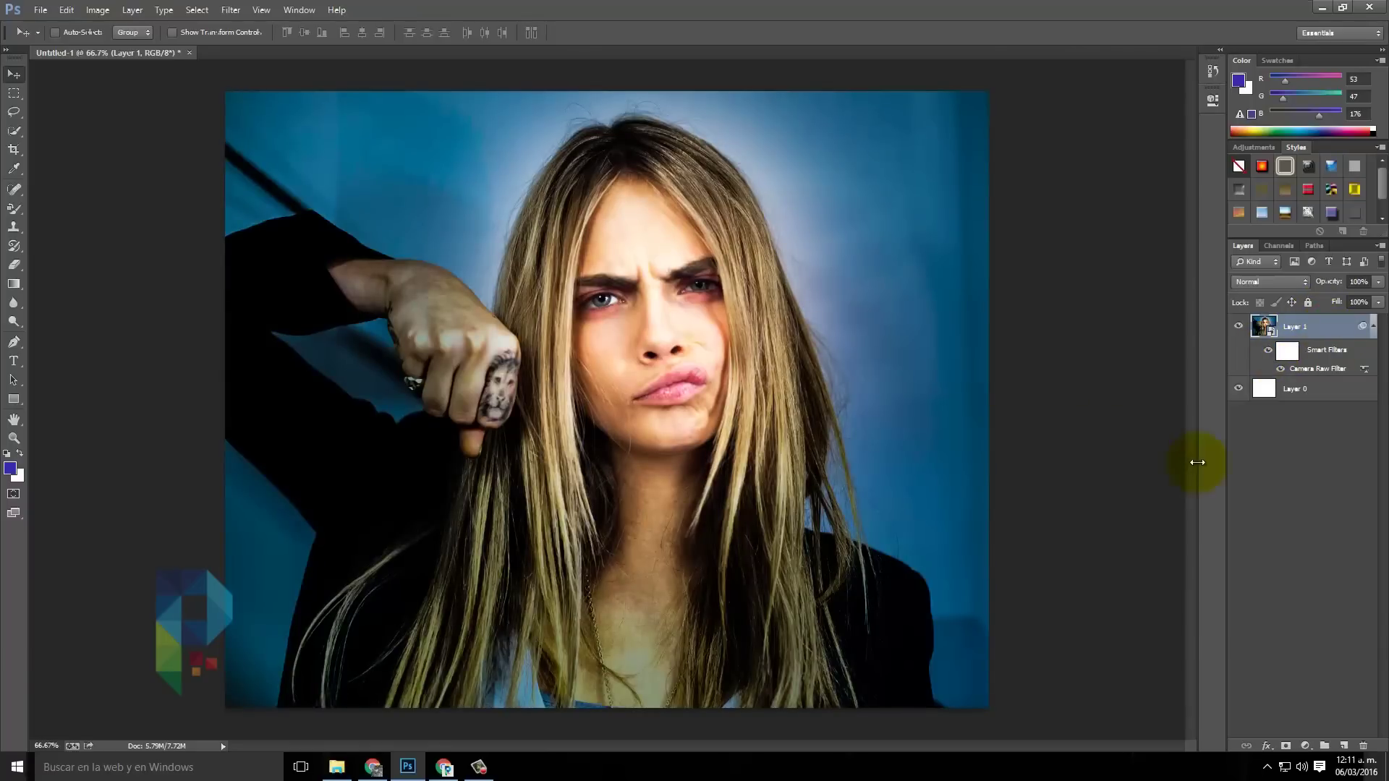
left_click(1319, 687)
left_click(1324, 329)
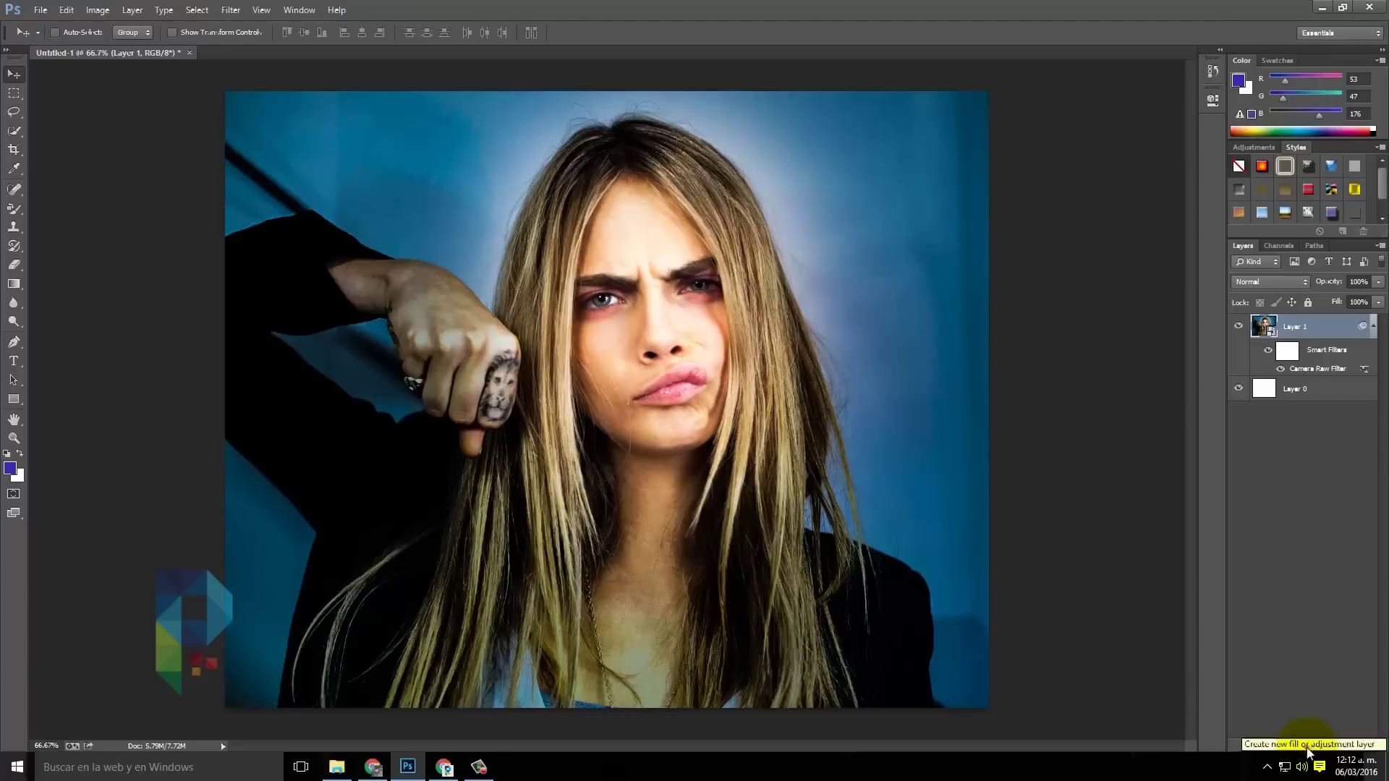
Add a Gradient Map adjustment layer above the portrait and bring up its Gradient Editor
left_click(1308, 750)
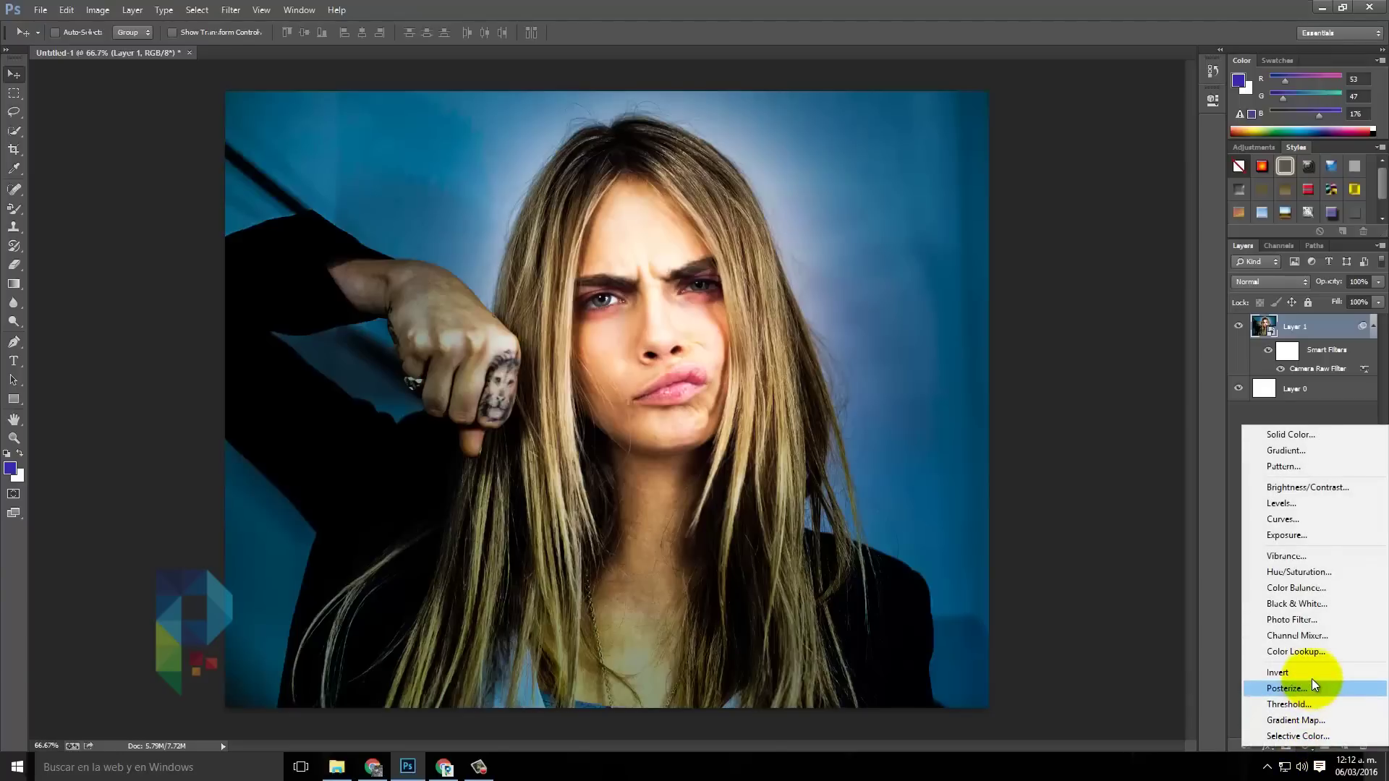
left_click(1309, 722)
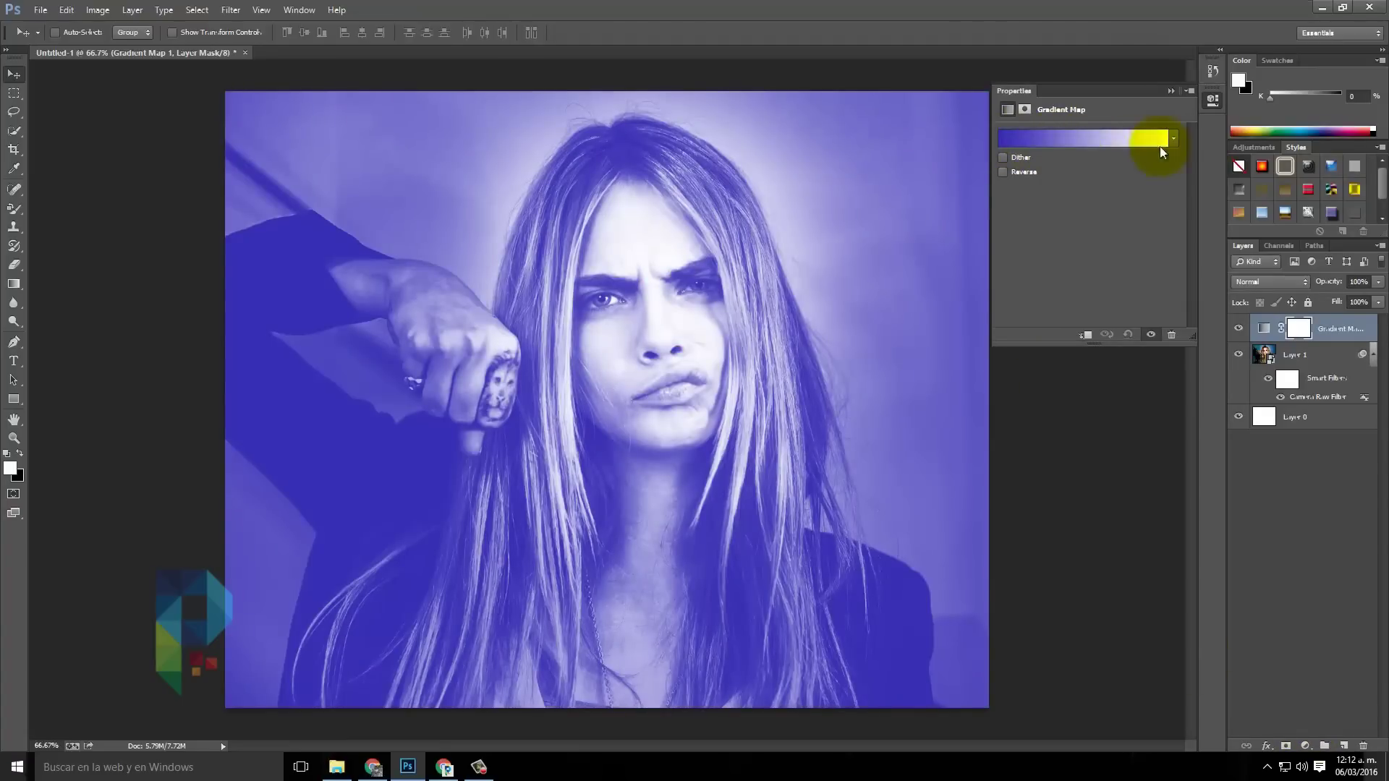
left_click(1047, 139)
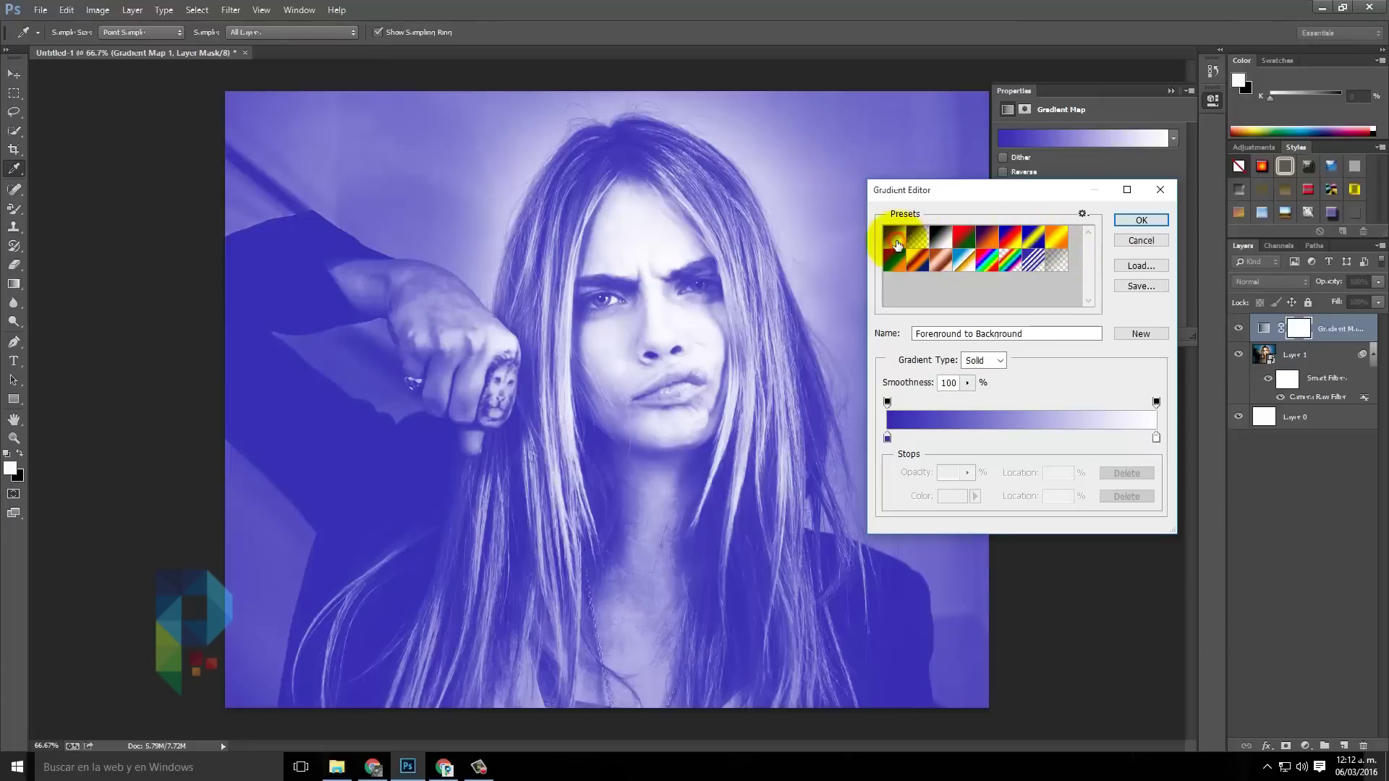
Preview the Black/White, Red/Green, Violet/Orange, Blue/Red/Yellow and other gradient presets on the portrait
left_click(942, 238)
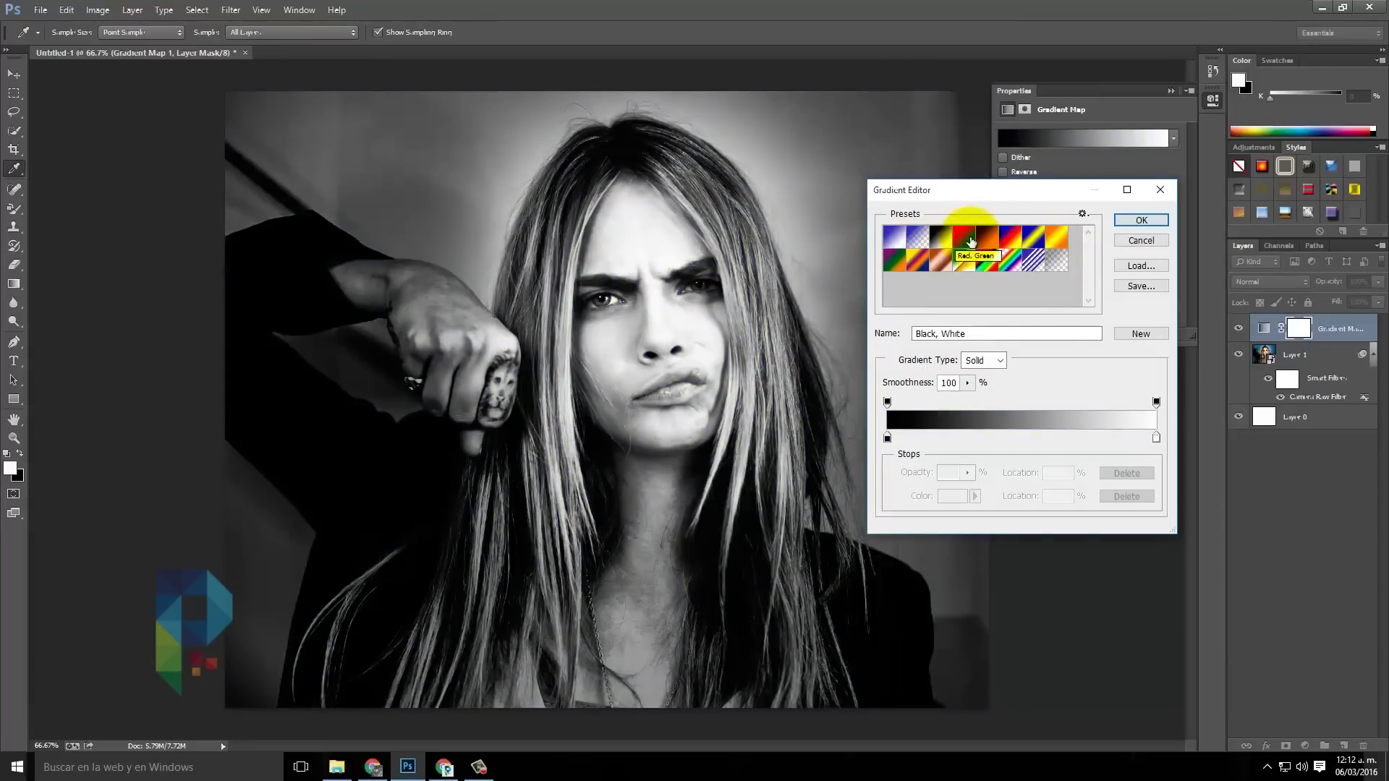
left_click(969, 240)
left_click(987, 239)
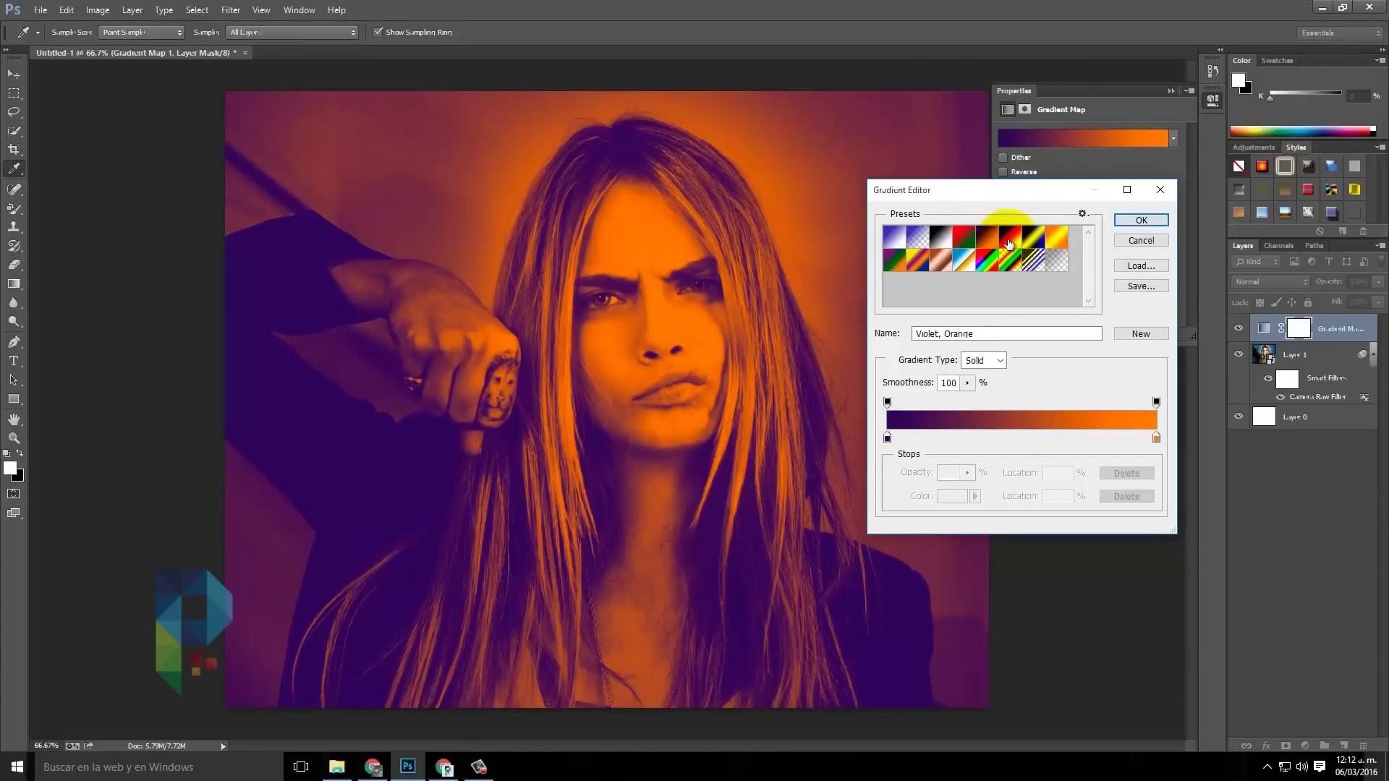
left_click(1010, 243)
left_click(1042, 249)
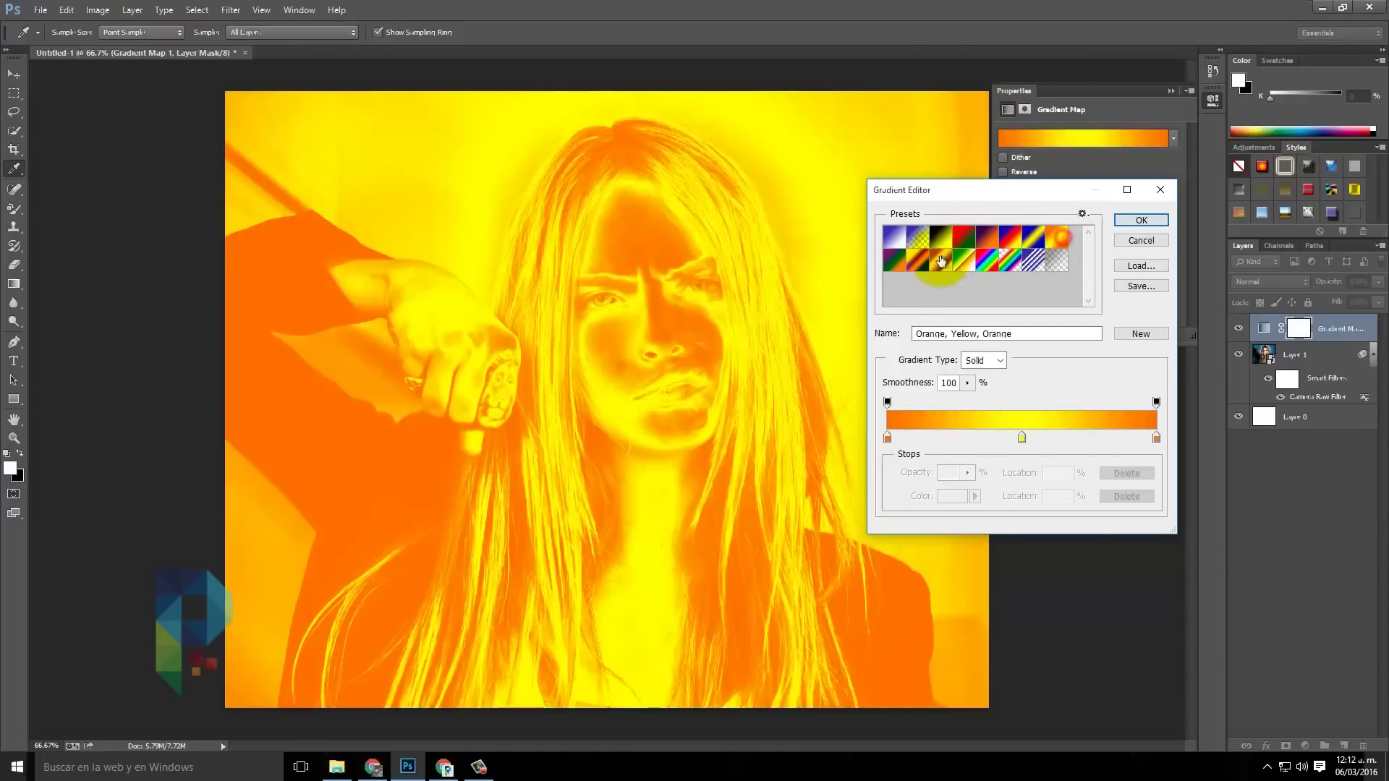
left_click(914, 268)
left_click(917, 264)
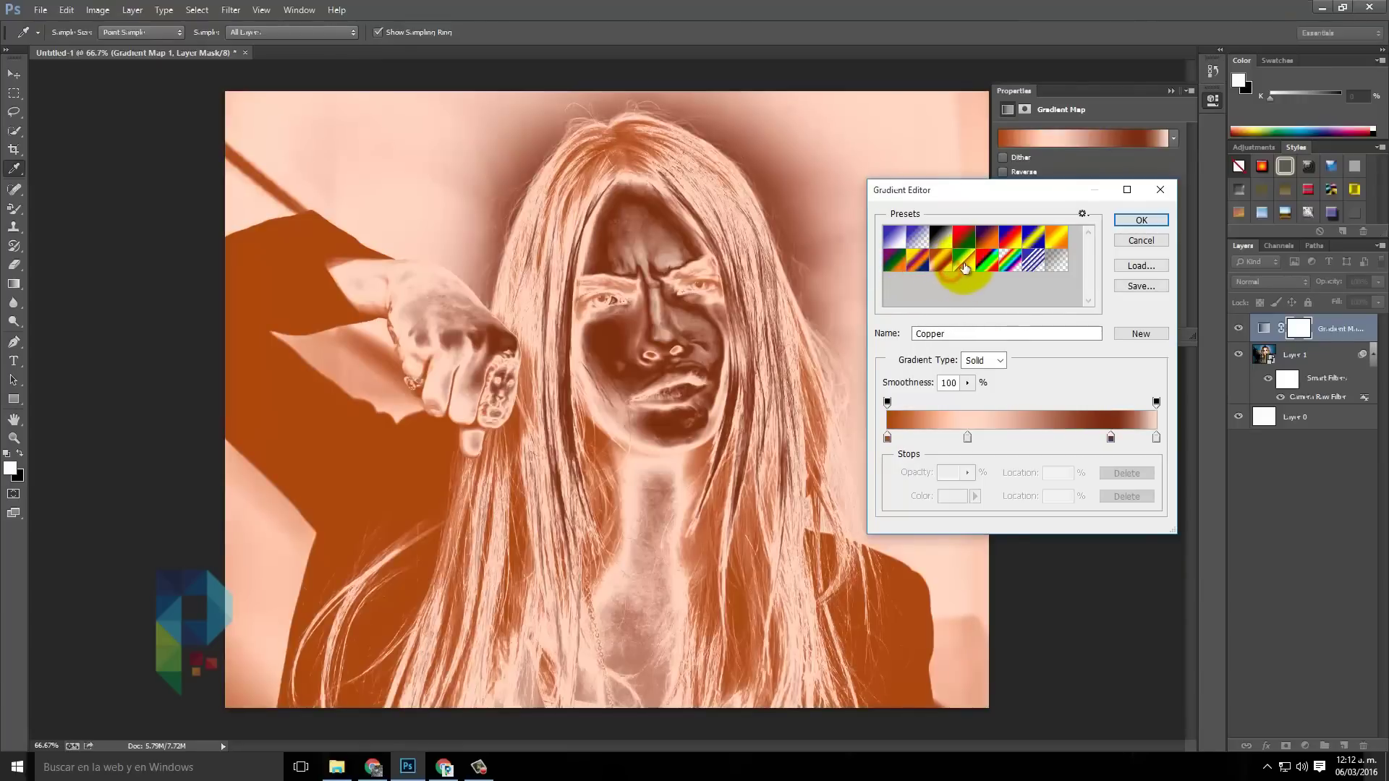
Preview Spectrum and earlier presets, then settle on Blue, Red, Yellow and confirm it
left_click(963, 264)
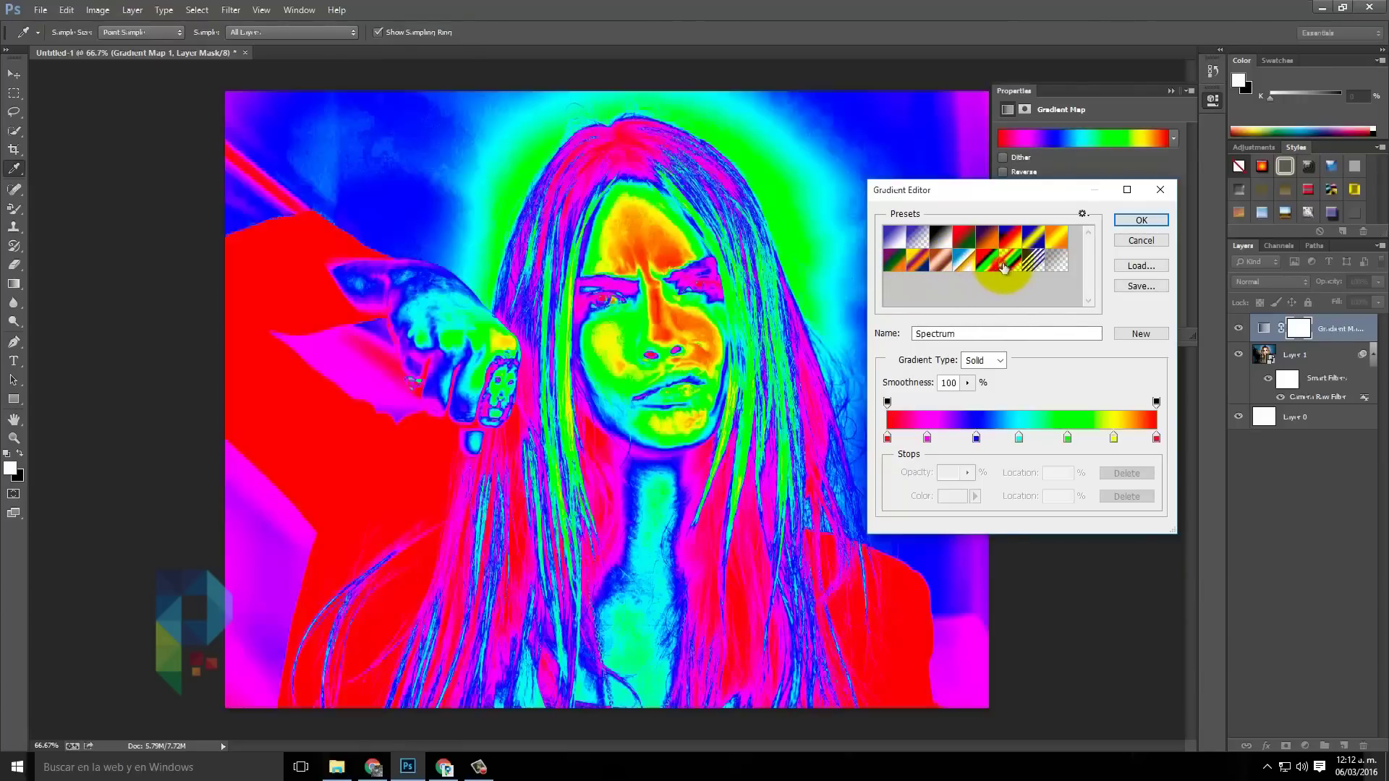
left_click(1010, 262)
left_click(984, 239)
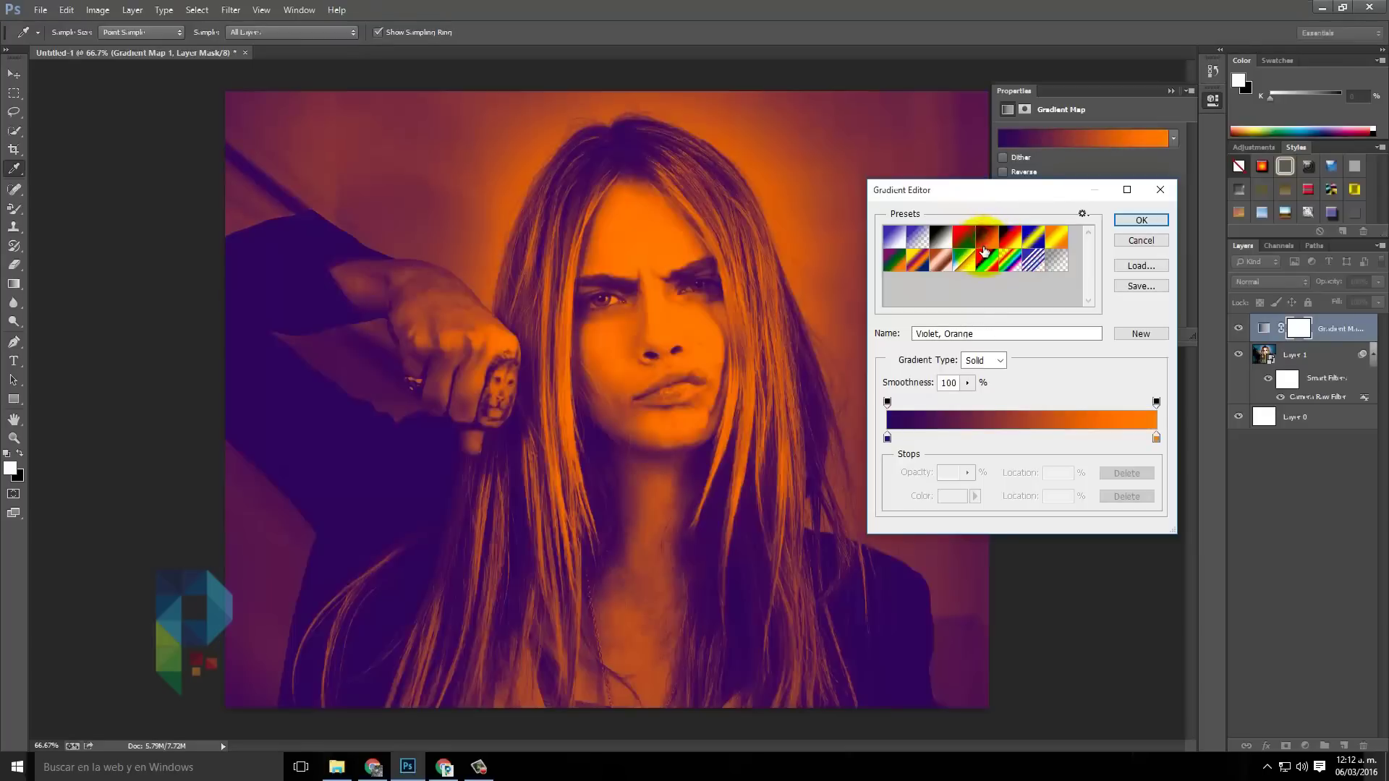
left_click(962, 237)
left_click(1010, 237)
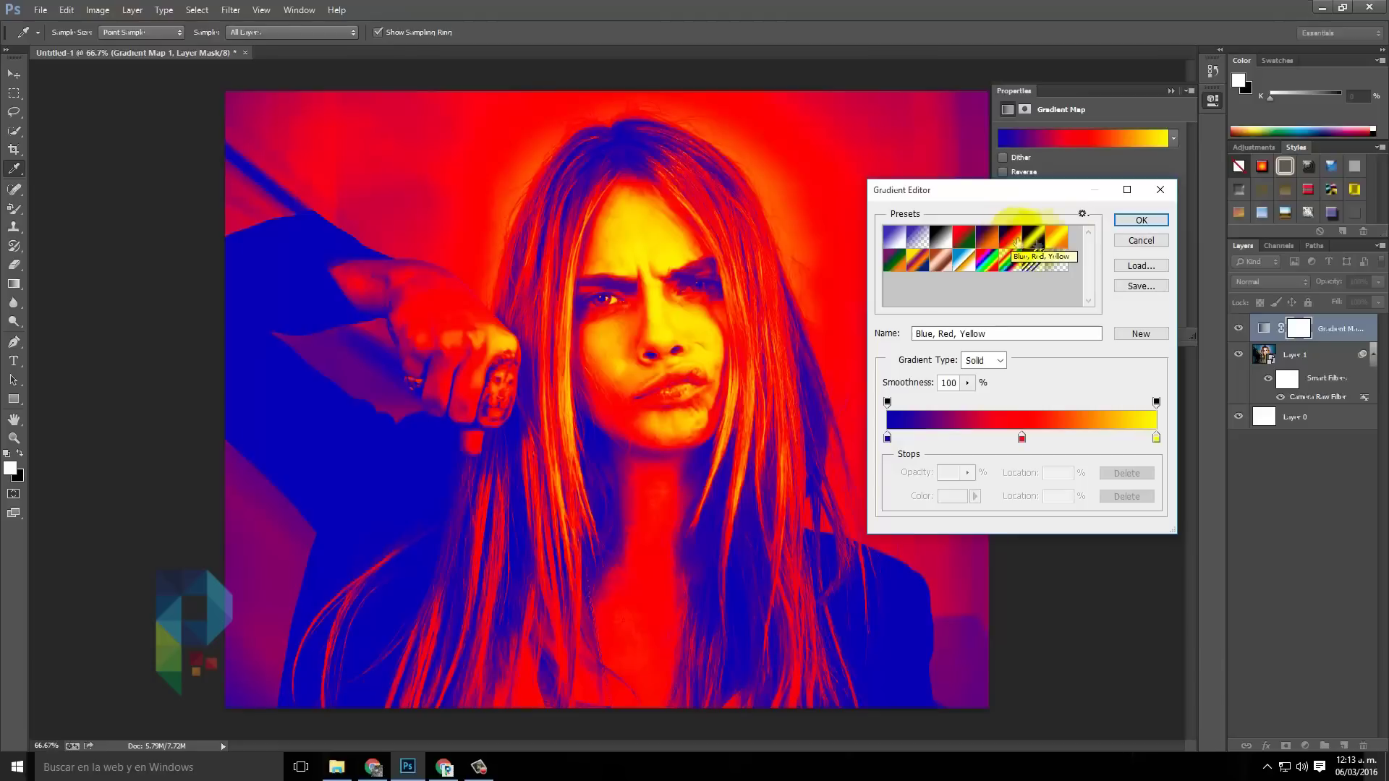
left_click(1140, 220)
key("v")
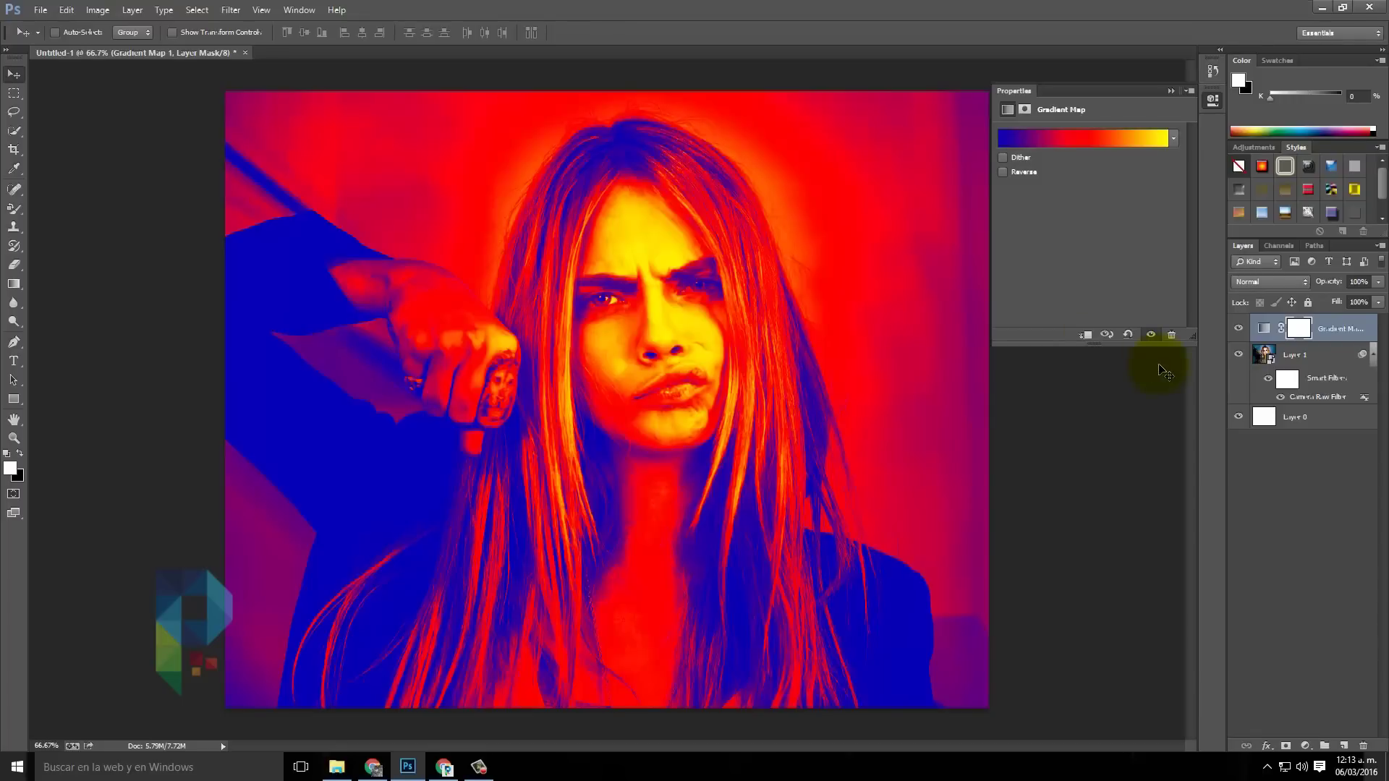
Set the Gradient Map layer to Screen blend mode at 48% opacity
left_click(1320, 336)
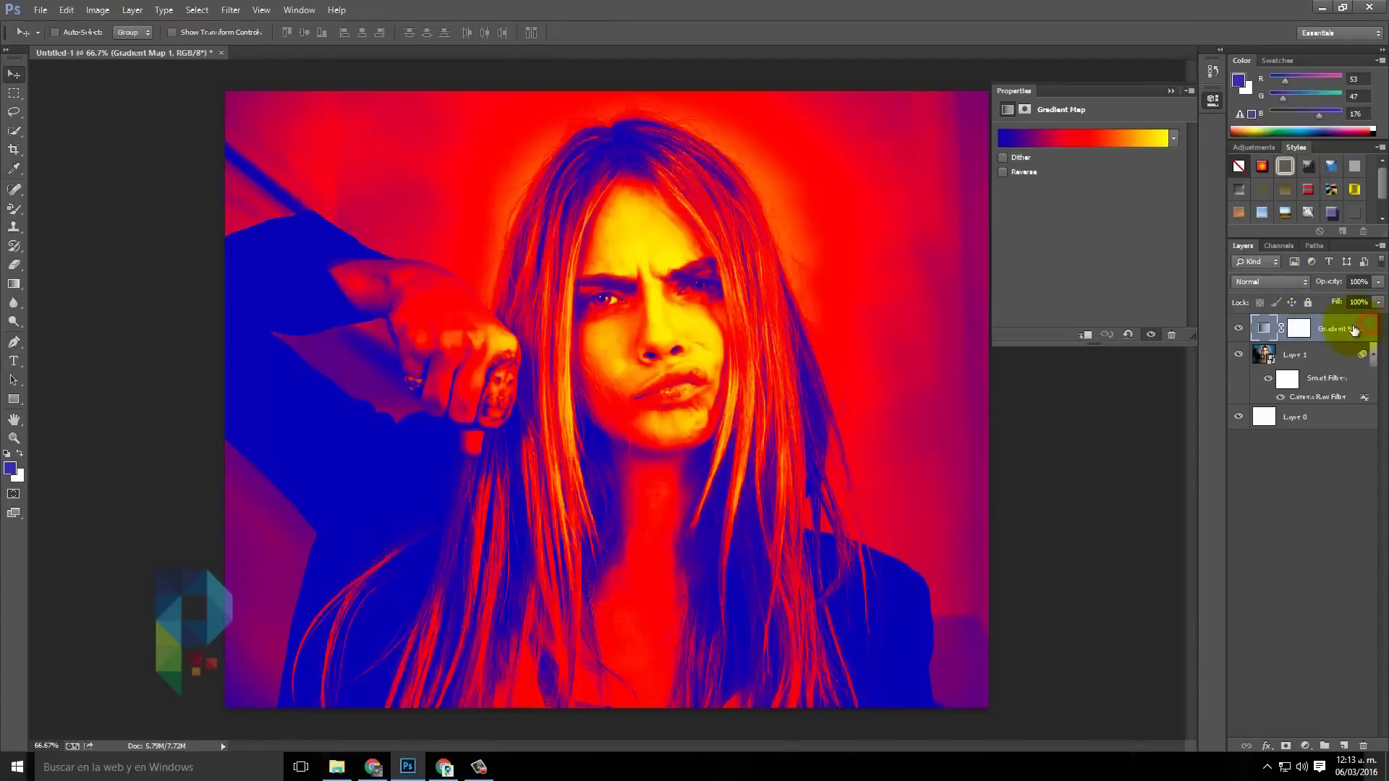
left_click(1237, 329)
left_click(1297, 282)
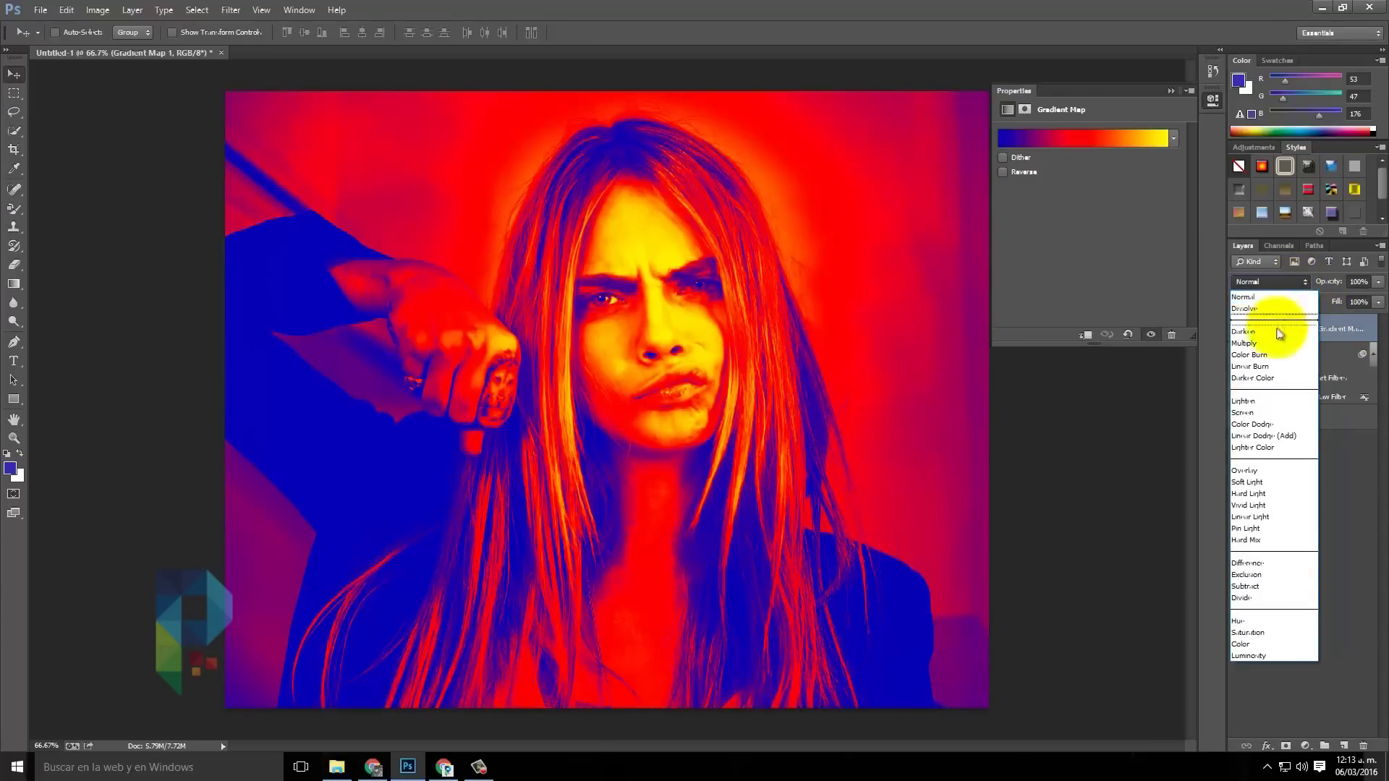
left_click(1250, 416)
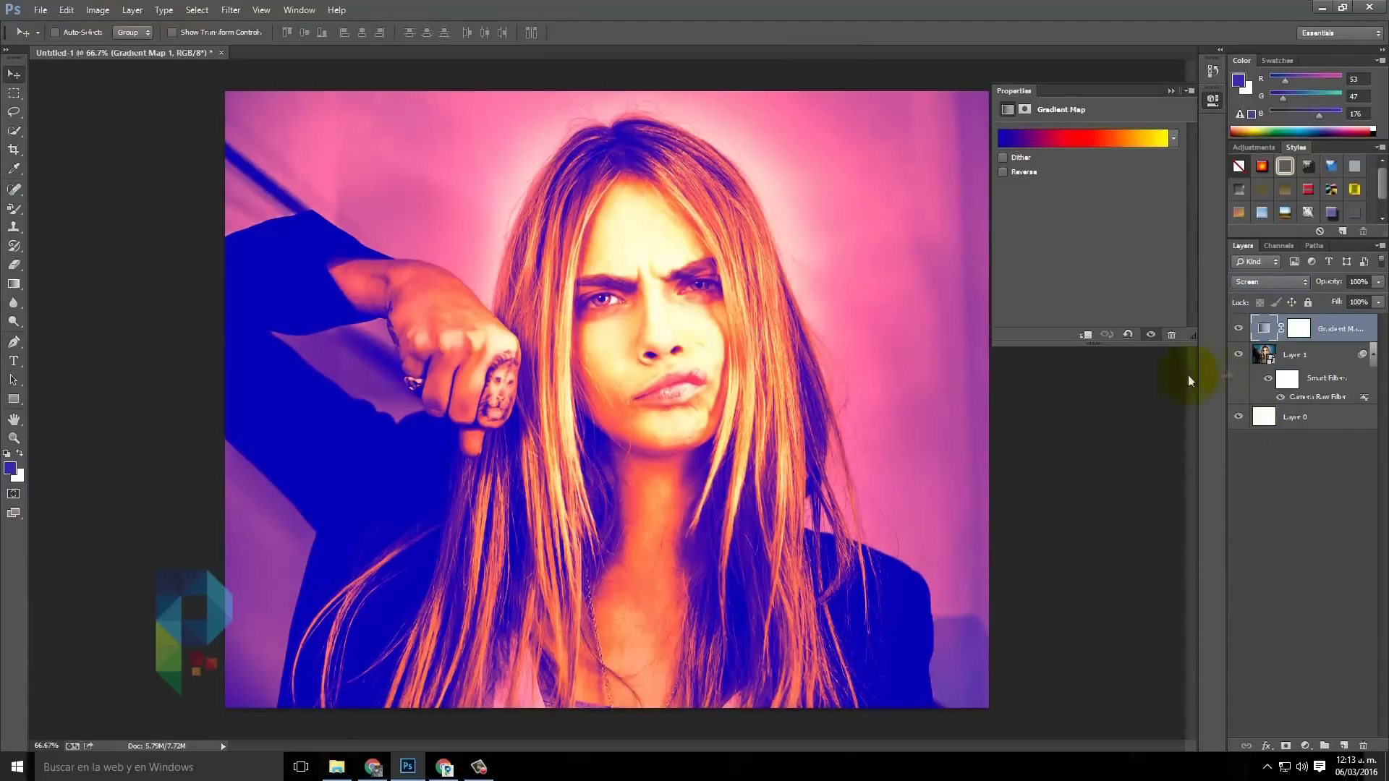
left_click(1378, 283)
mouse_move(1378, 298)
left_mouse_down()
mouse_move(1308, 302)
mouse_move(1333, 300)
left_mouse_up()
left_click(1326, 457)
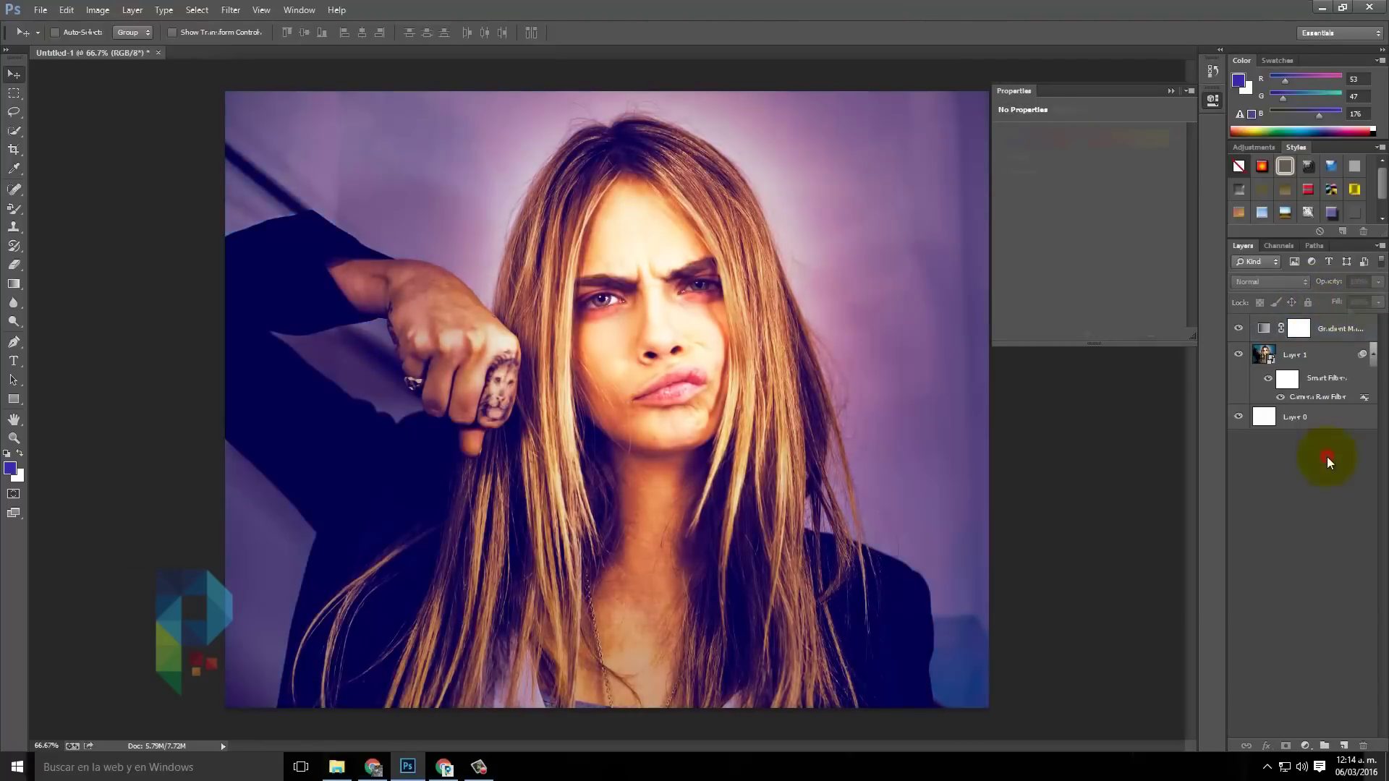